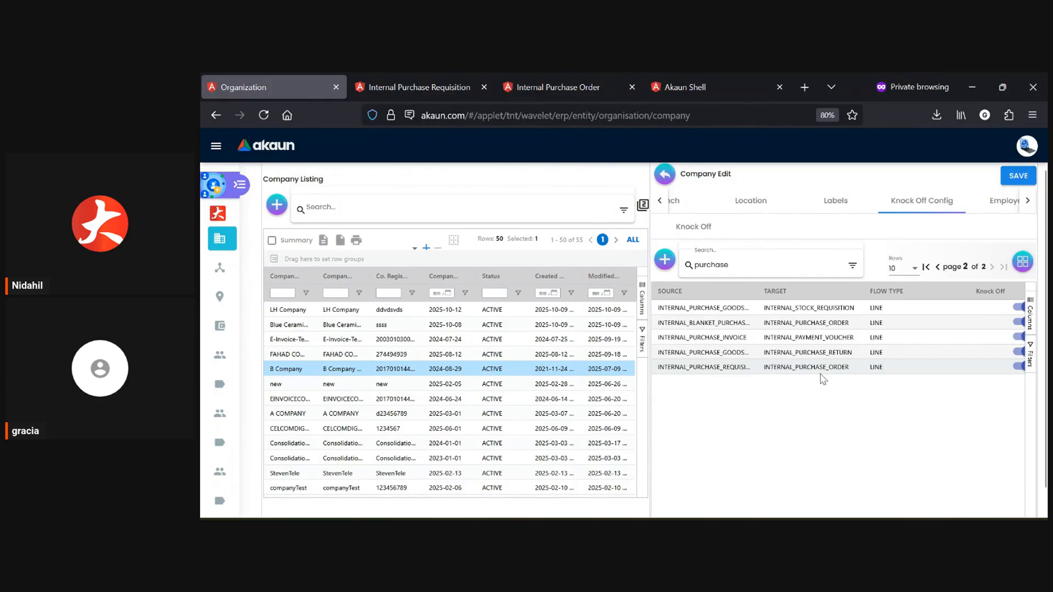
Switch to the Internal Purchase Requisition applet and review the listing's advanced search filters.
{"action": "left_click", "coordinate": [490, 76]}
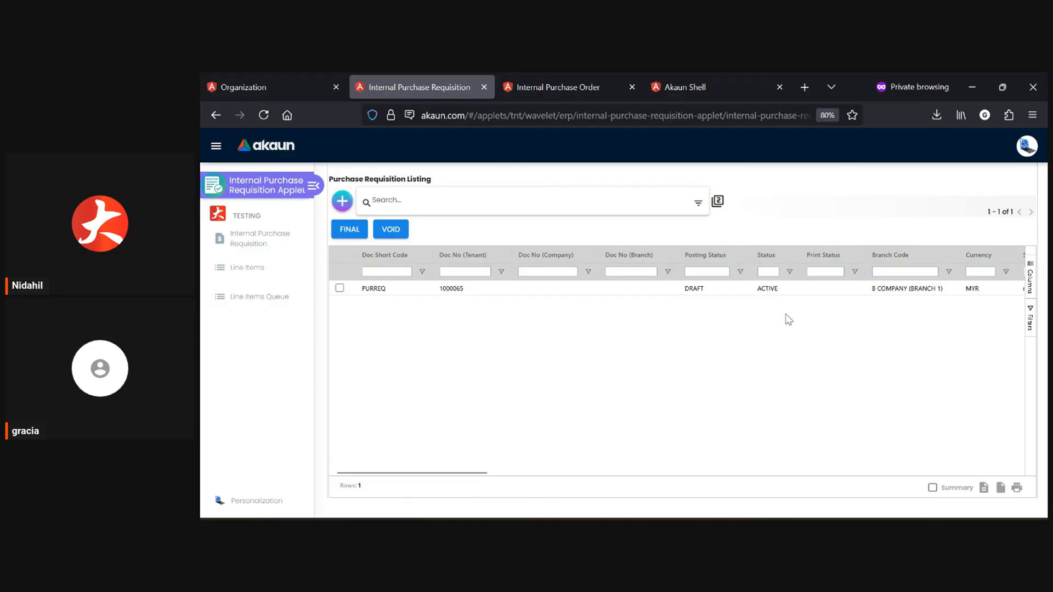
{"action": "left_click", "coordinate": [698, 204]}
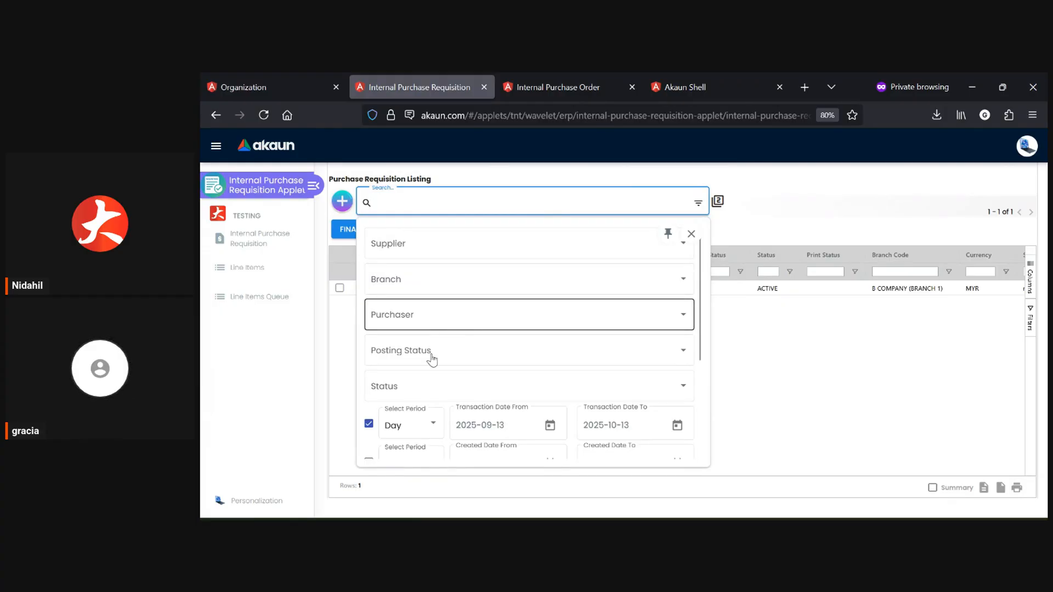
{"action": "scroll", "coordinate": [468, 388], "scroll_direction": "down", "scroll_amount": 3}
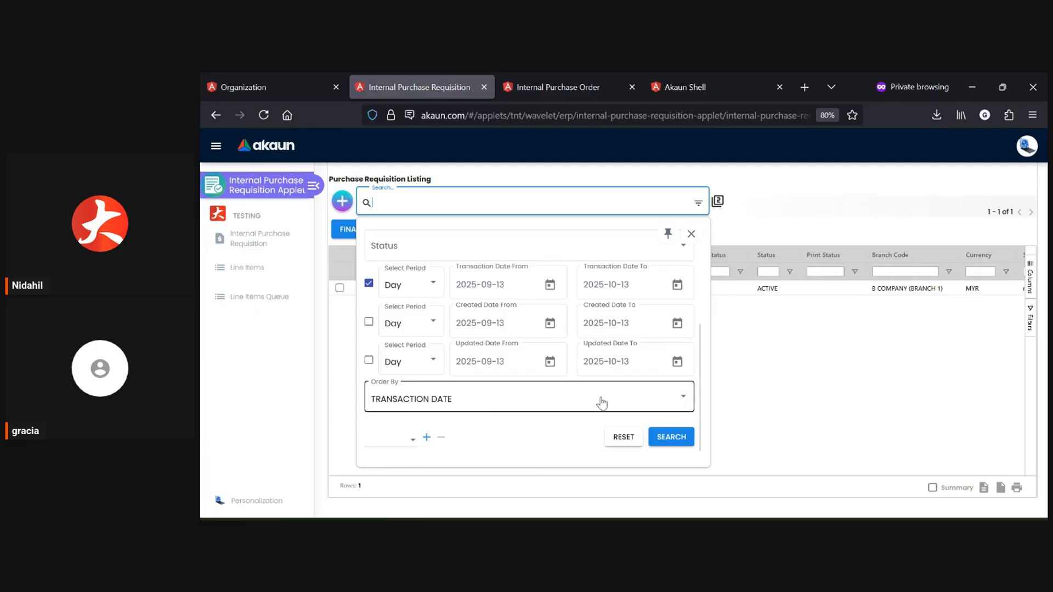
{"action": "left_click", "coordinate": [692, 234]}
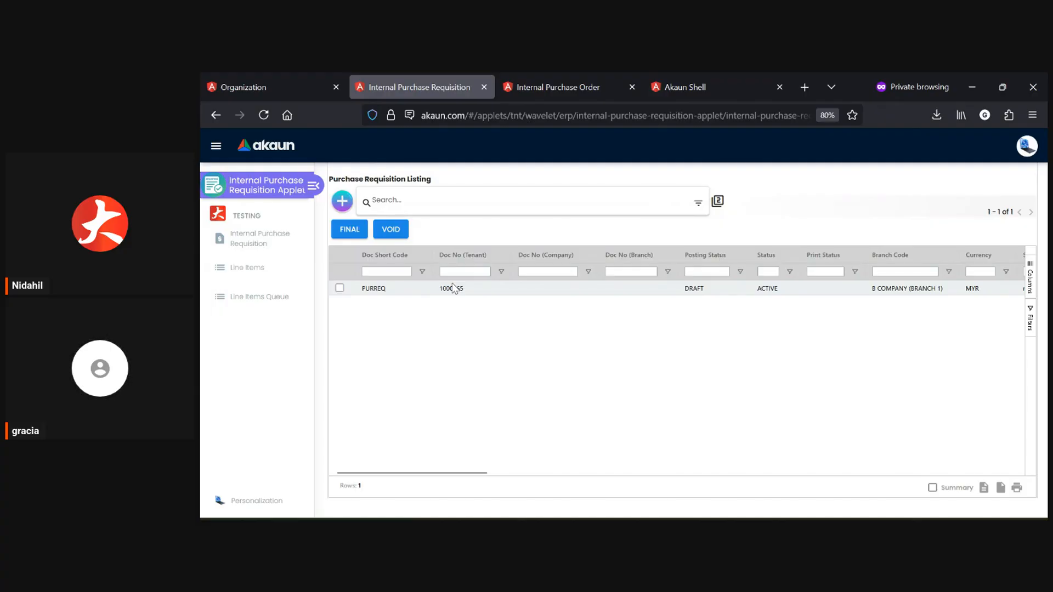
Start a new purchase requisition, set its branch to 101-SKS | TMTSB-101-SKS and look through the remaining main details.
{"action": "left_click", "coordinate": [341, 203]}
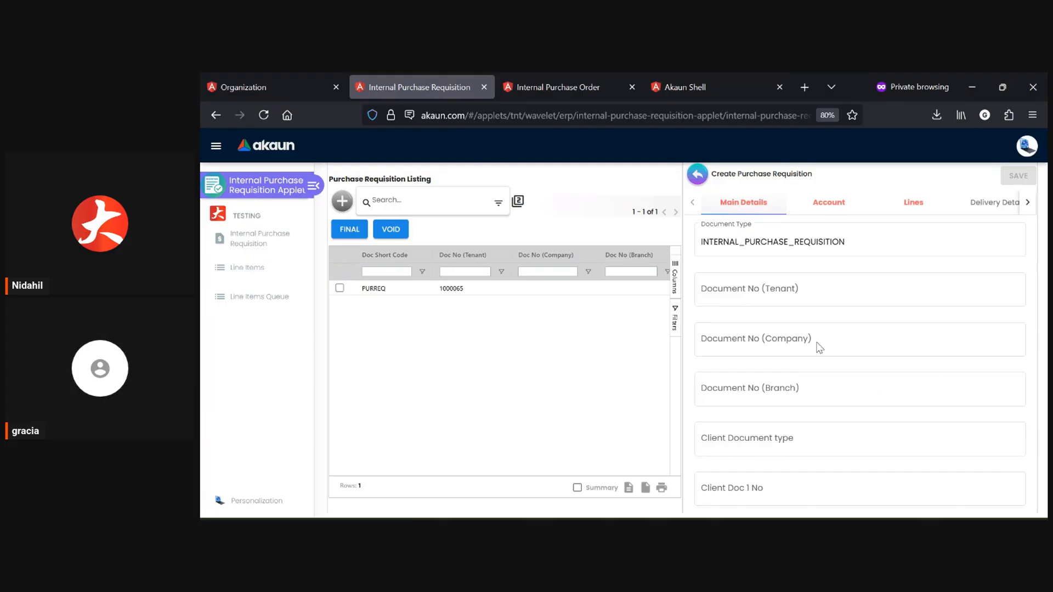
{"action": "scroll", "coordinate": [818, 346], "scroll_direction": "down", "scroll_amount": 10}
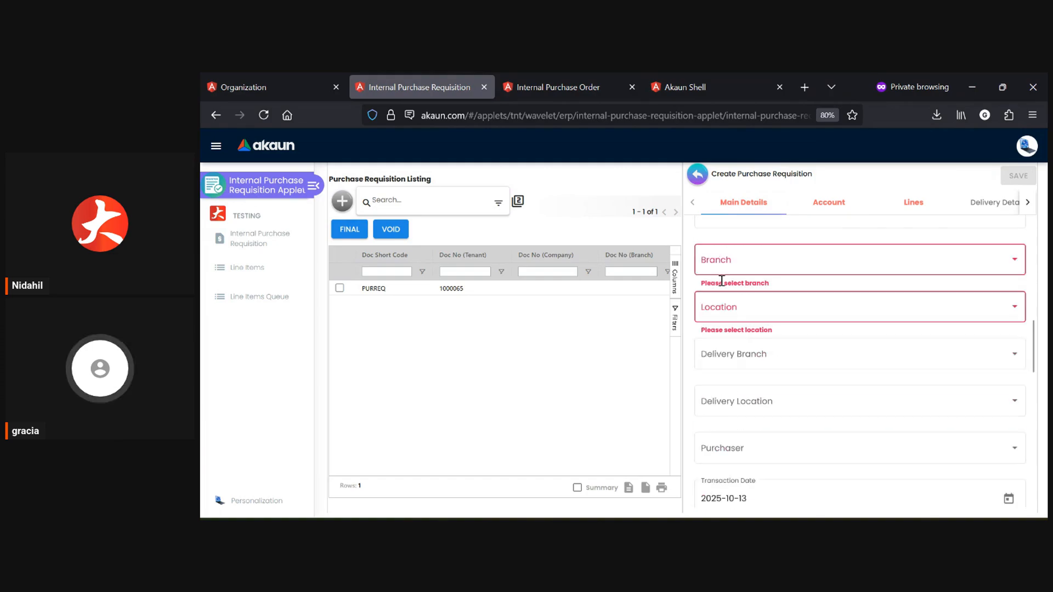
{"action": "left_click", "coordinate": [772, 320]}
{"action": "left_click", "coordinate": [772, 314]}
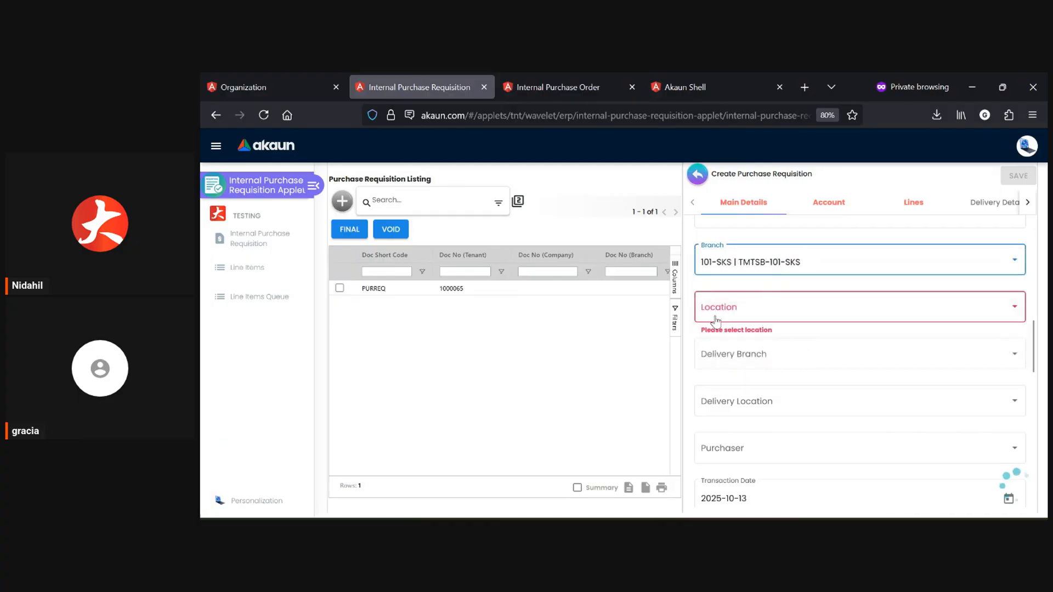
{"action": "scroll", "coordinate": [735, 434], "scroll_direction": "down", "scroll_amount": 2}
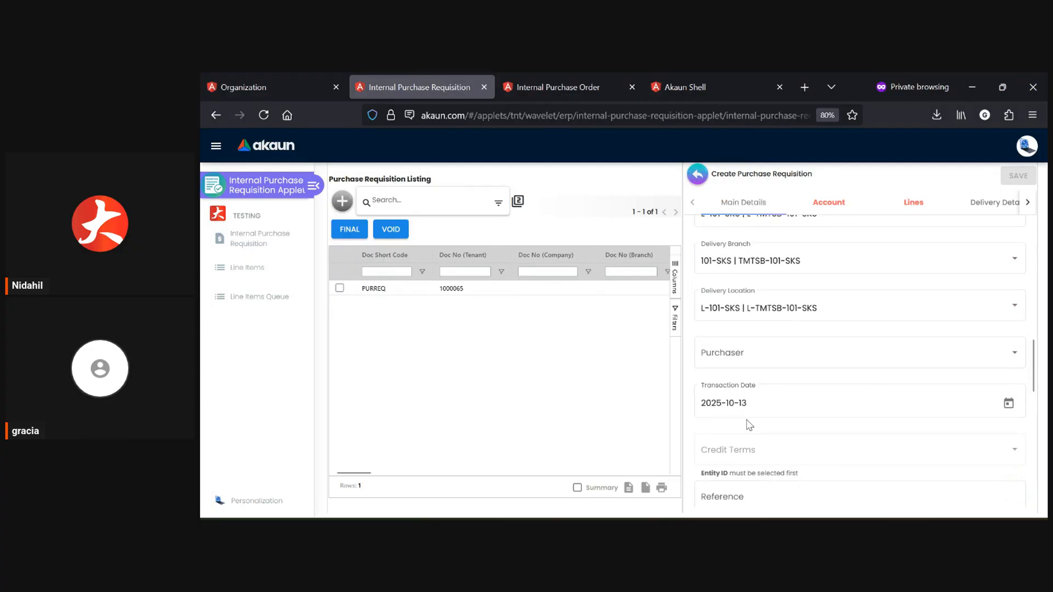
{"action": "scroll", "coordinate": [747, 423], "scroll_direction": "down", "scroll_amount": 2}
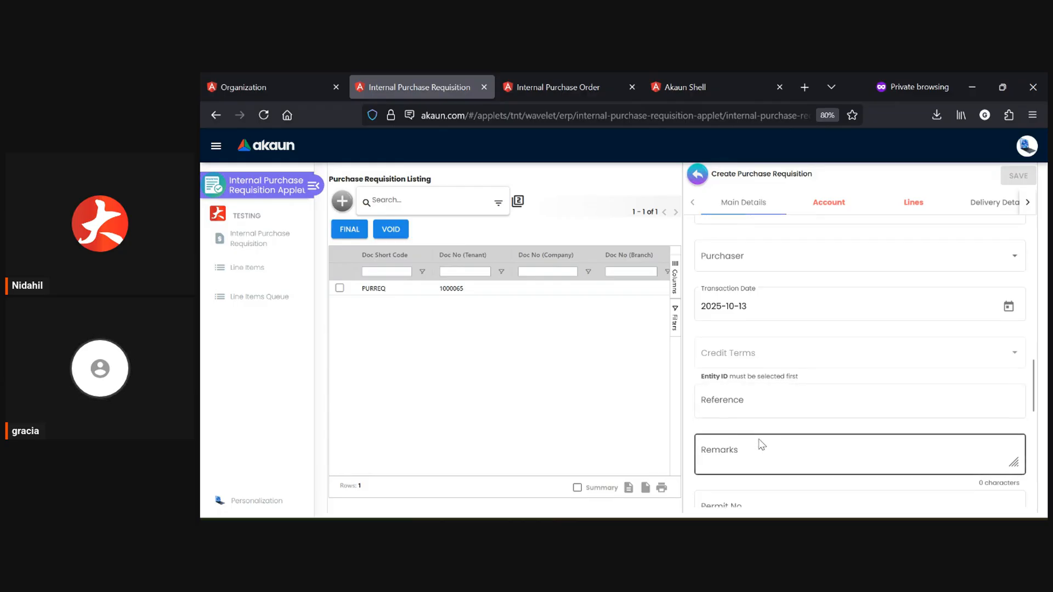
{"action": "scroll", "coordinate": [762, 438], "scroll_direction": "down", "scroll_amount": 4}
{"action": "scroll", "coordinate": [762, 431], "scroll_direction": "down", "scroll_amount": 1}
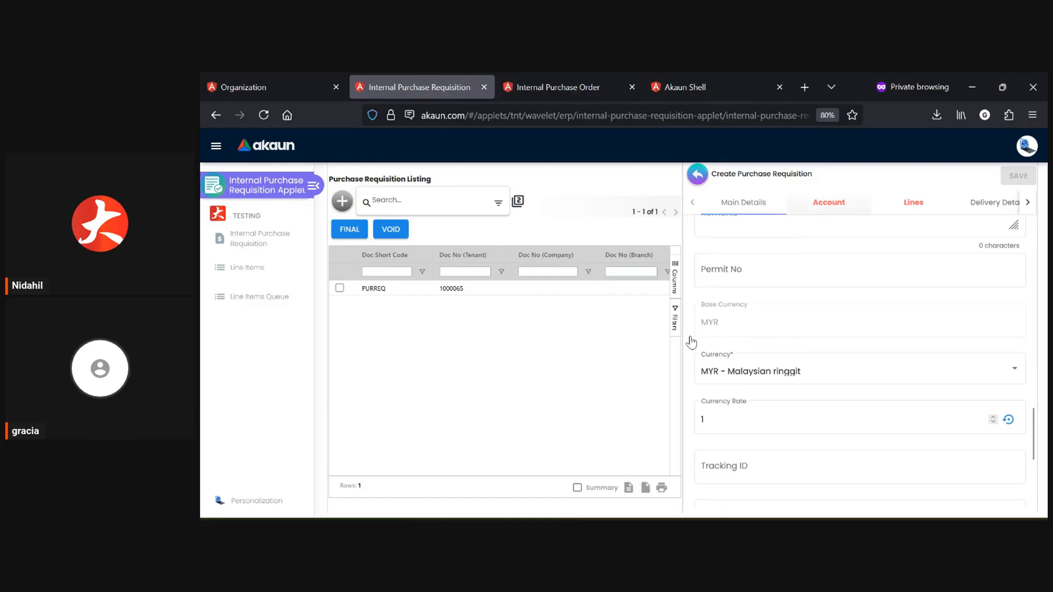
Open supplier selection for the requisition's account entity and bring up the form for creating a new supplier.
{"action": "left_click", "coordinate": [829, 206]}
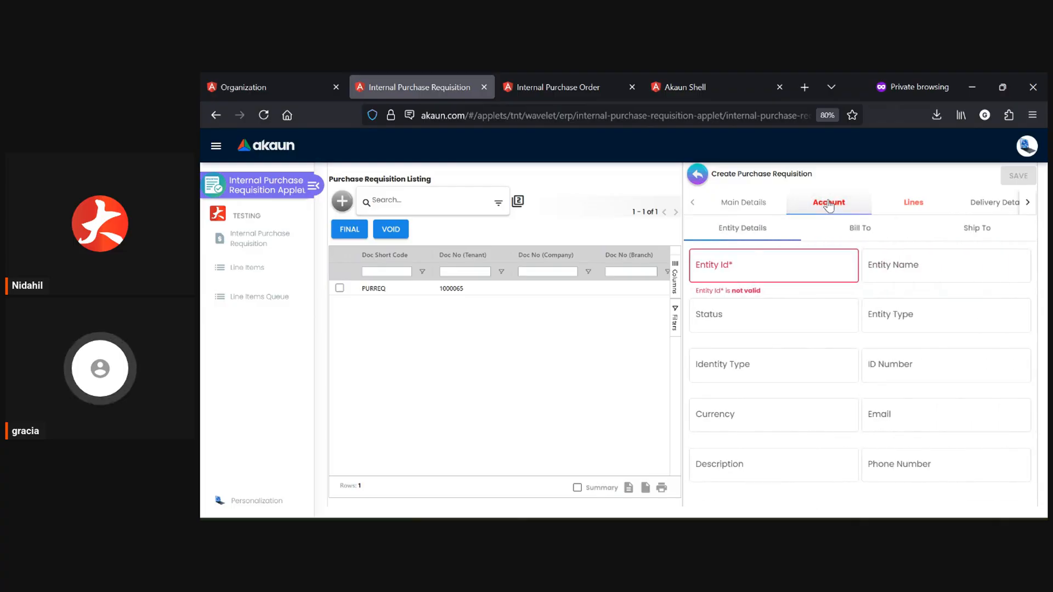
{"action": "left_click", "coordinate": [739, 276]}
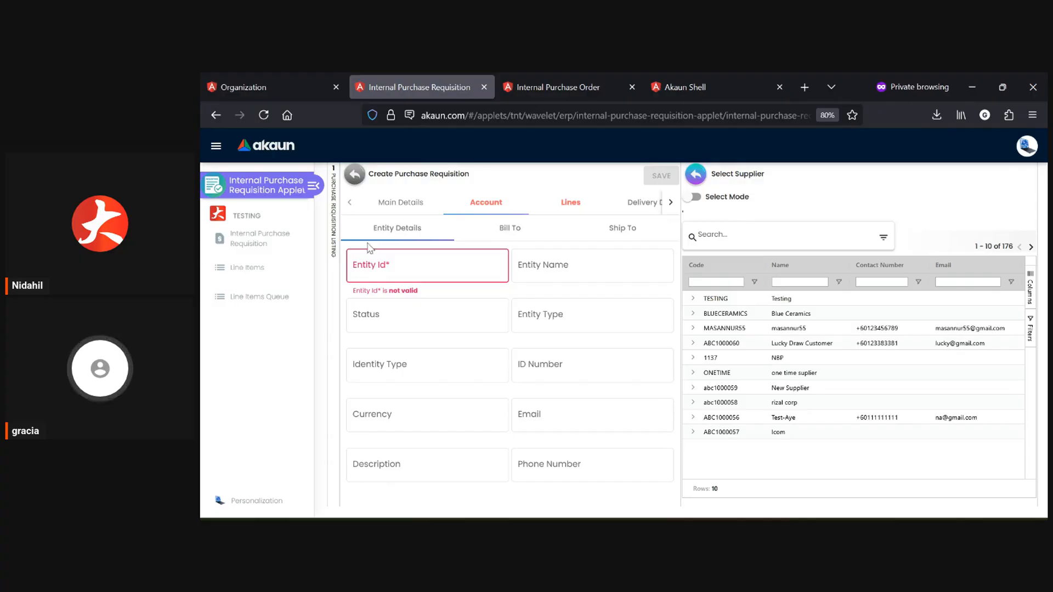
{"action": "left_click", "coordinate": [727, 198]}
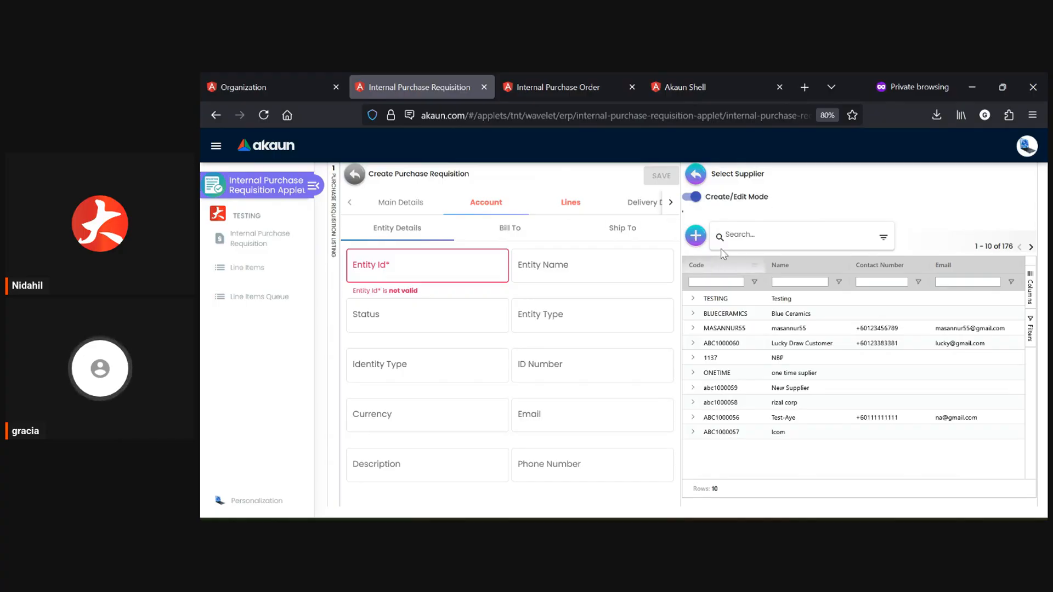
{"action": "left_click", "coordinate": [694, 237]}
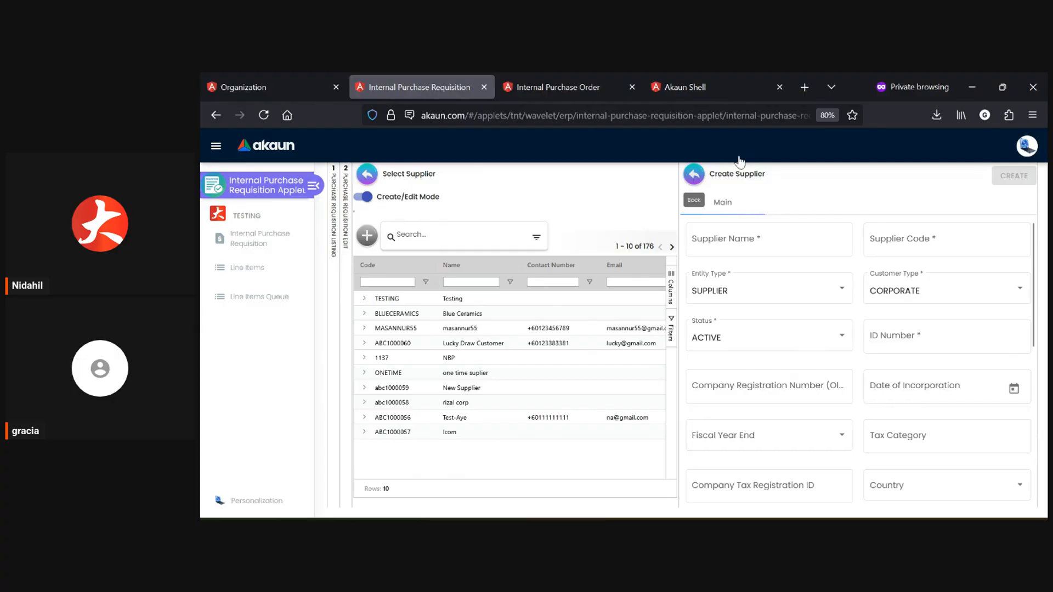
Leave the new supplier form, return to Select Mode and choose the TESTING supplier for the requisition.
{"action": "left_click", "coordinate": [695, 174]}
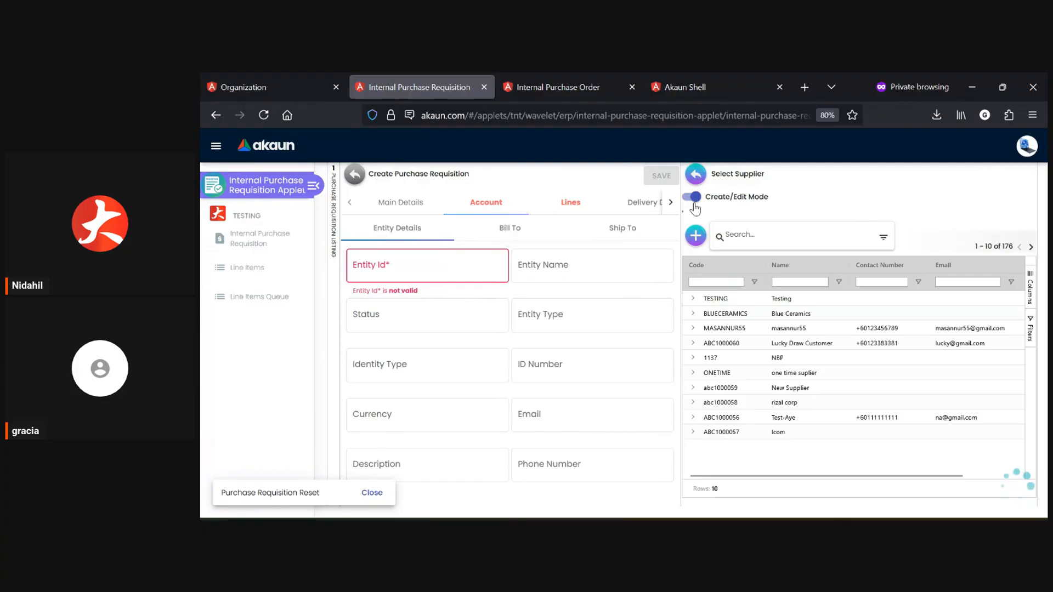
{"action": "left_click", "coordinate": [694, 203]}
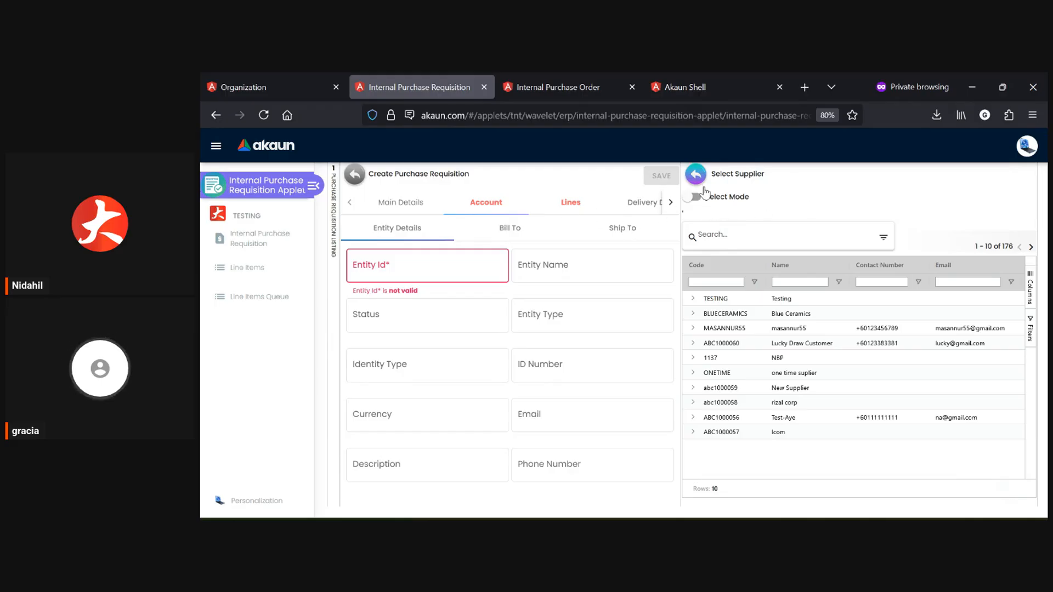
{"action": "left_click", "coordinate": [802, 300]}
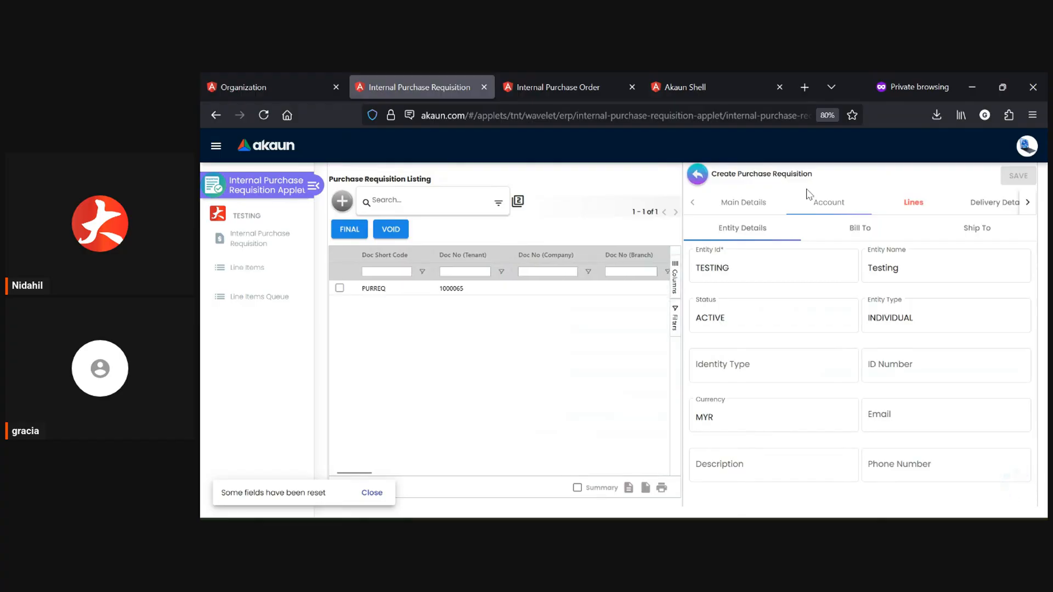
Examine the new requisition's Lines, Delivery Details, KO For and ARAP sections.
{"action": "left_click", "coordinate": [912, 203]}
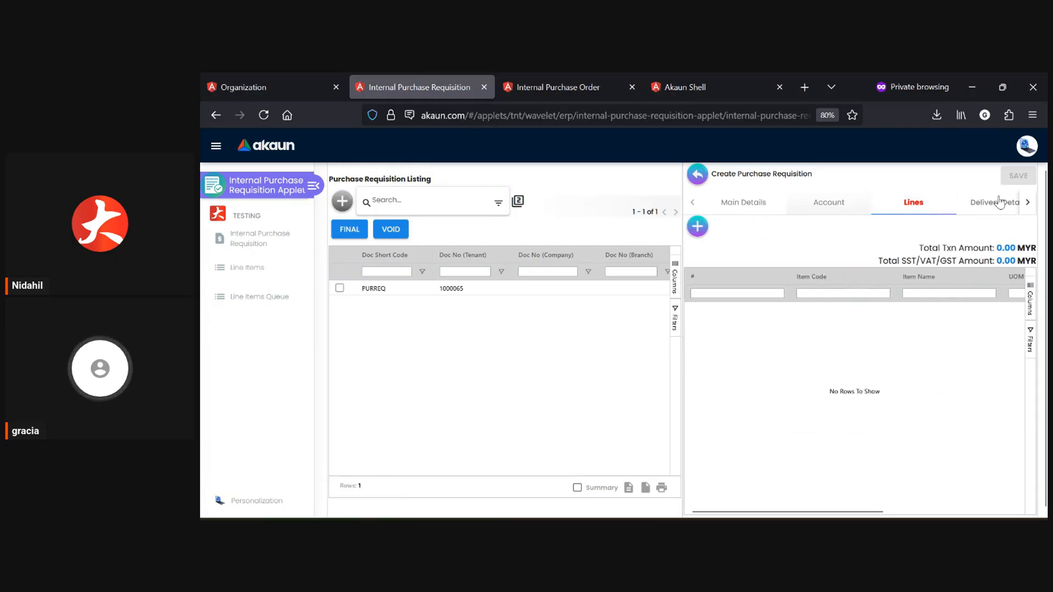
{"action": "left_click", "coordinate": [1030, 204]}
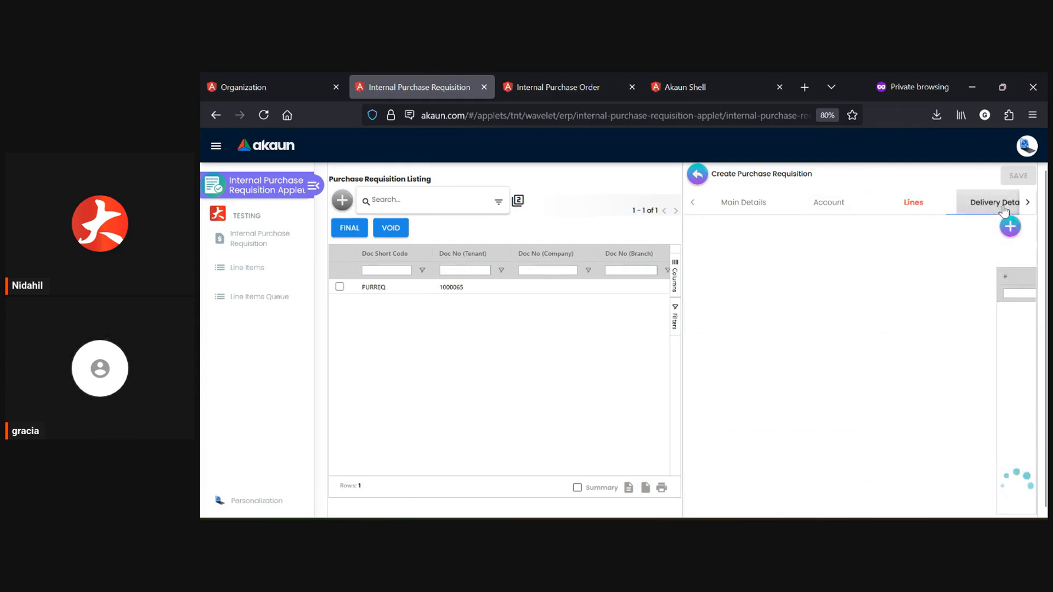
{"action": "left_click", "coordinate": [995, 203]}
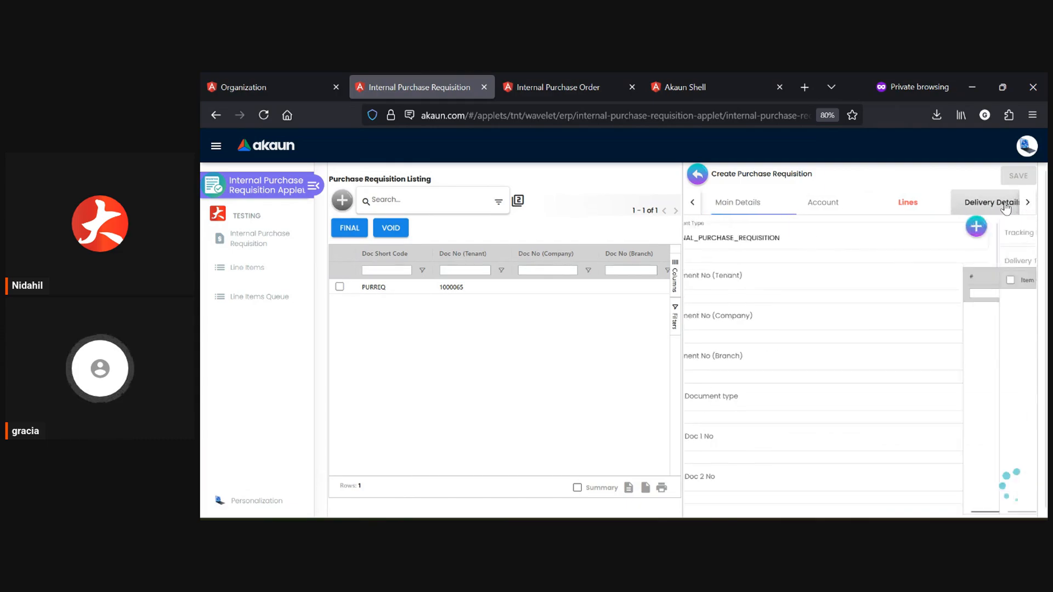
{"action": "left_click", "coordinate": [969, 204]}
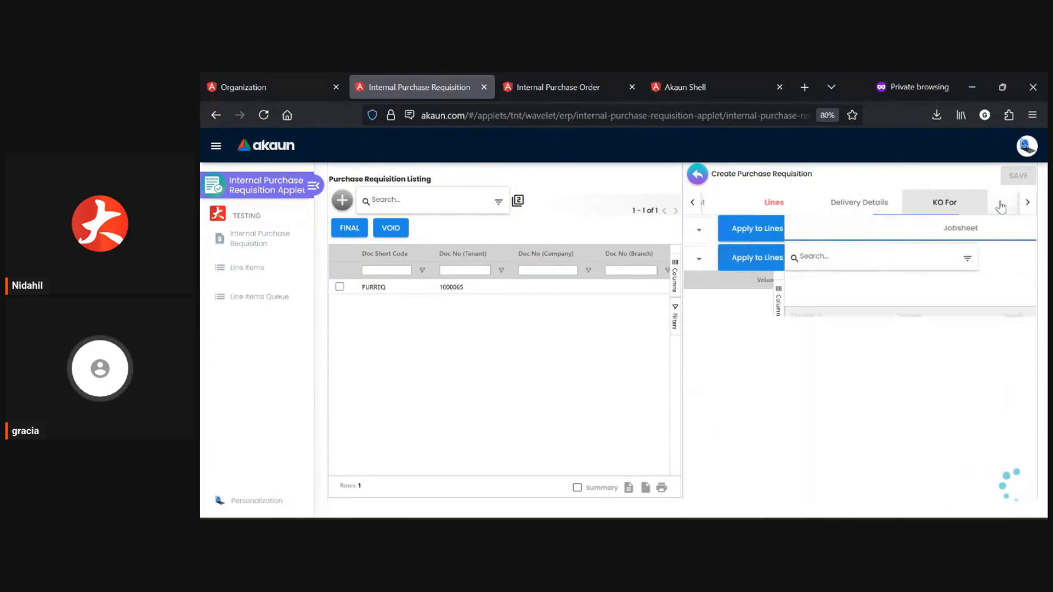
{"action": "left_click", "coordinate": [1027, 202]}
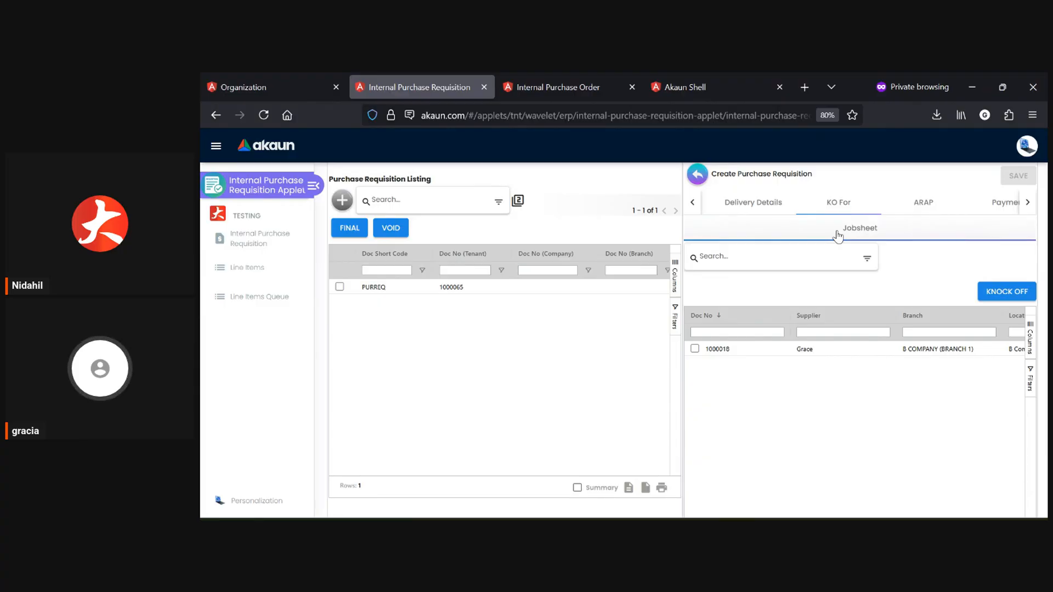
{"action": "left_click", "coordinate": [924, 202]}
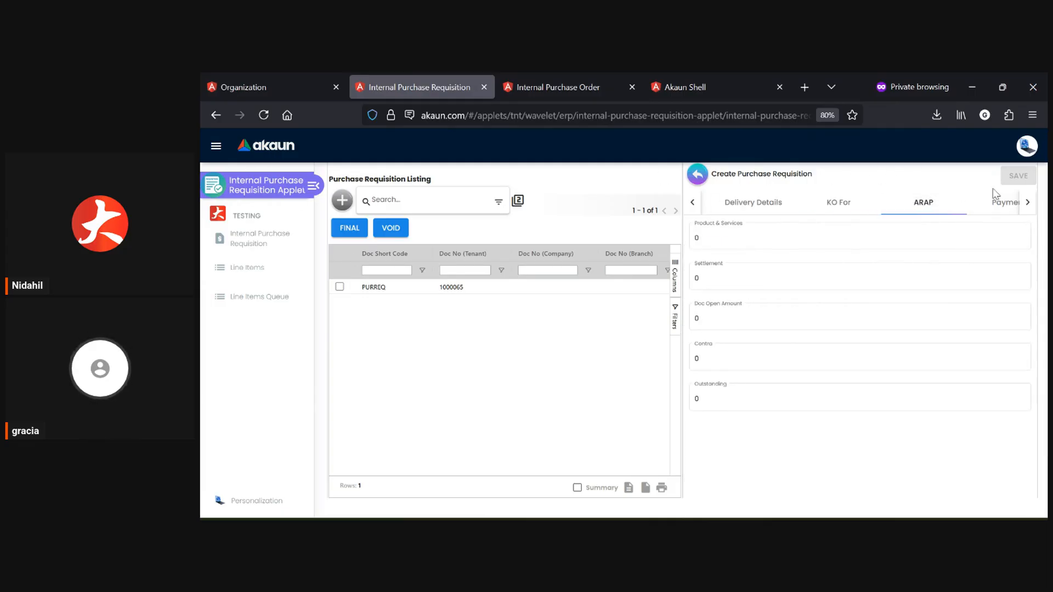
Examine the new requisition's Payment, Department Hdr, Trace Document, Contra, Doc Link, Attachment and Export sections.
{"action": "left_click", "coordinate": [1020, 210]}
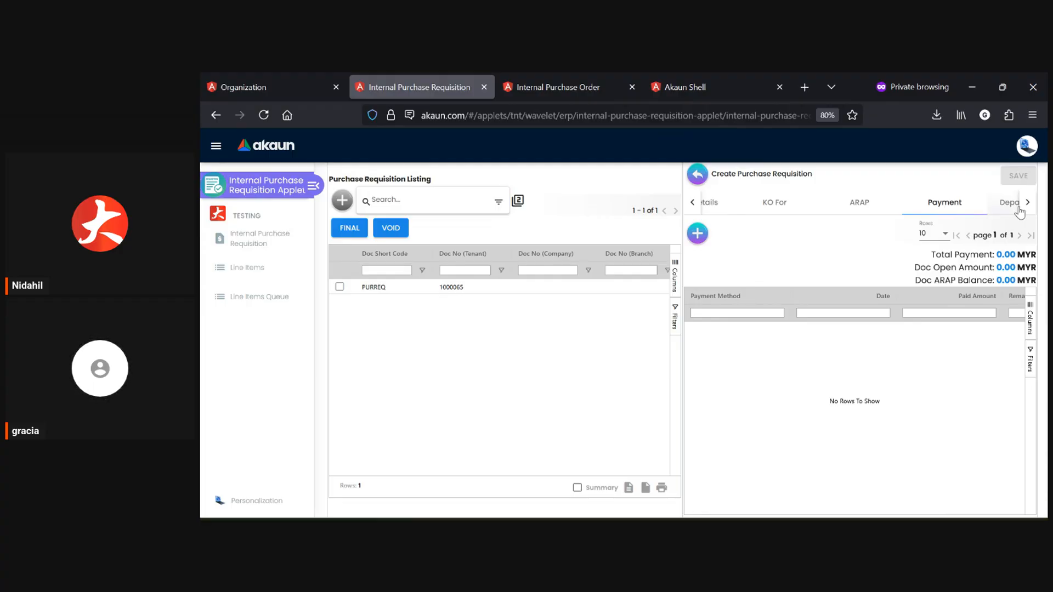
{"action": "left_click", "coordinate": [1019, 211]}
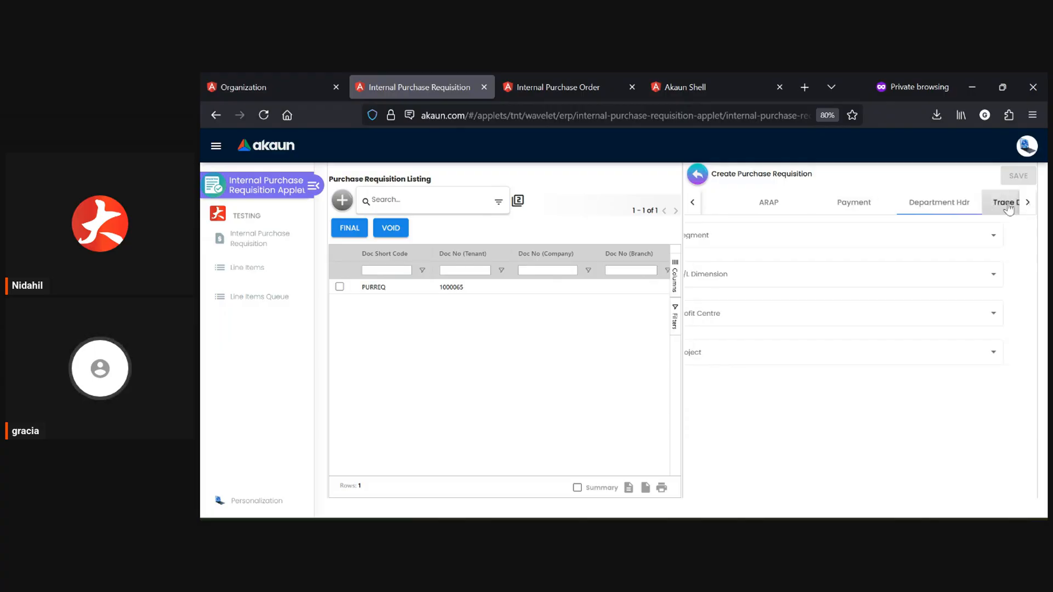
{"action": "left_click", "coordinate": [1010, 204]}
{"action": "left_click", "coordinate": [943, 209]}
{"action": "left_click", "coordinate": [982, 206]}
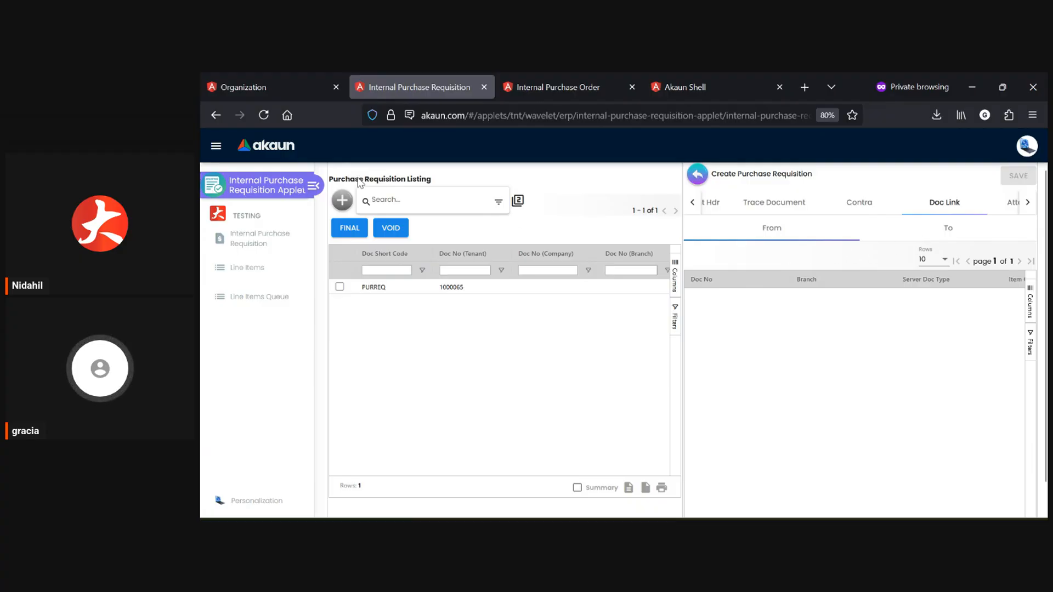
{"action": "left_click", "coordinate": [952, 235]}
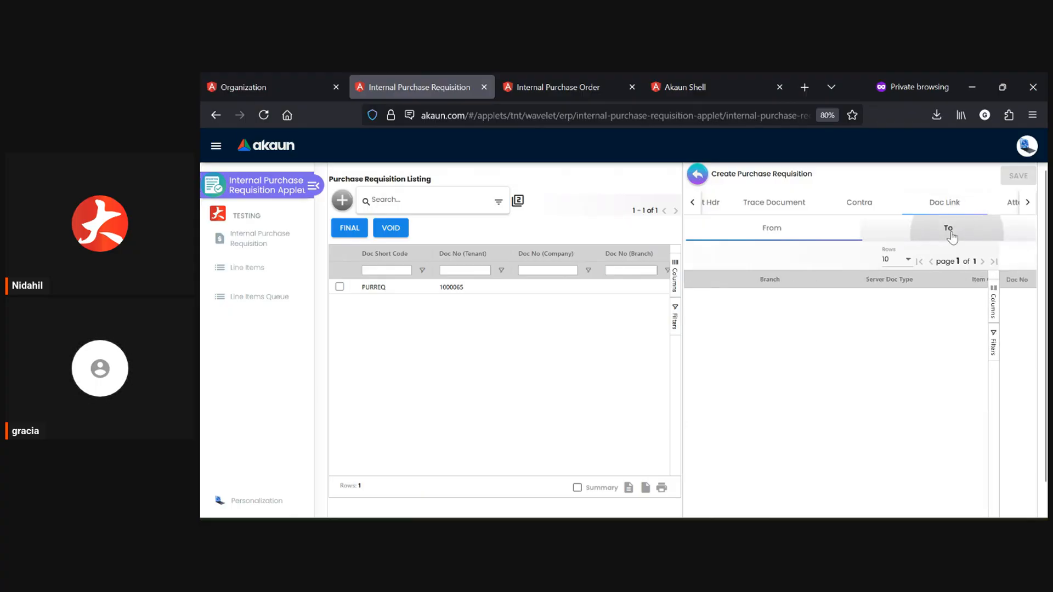
{"action": "left_click", "coordinate": [1013, 205]}
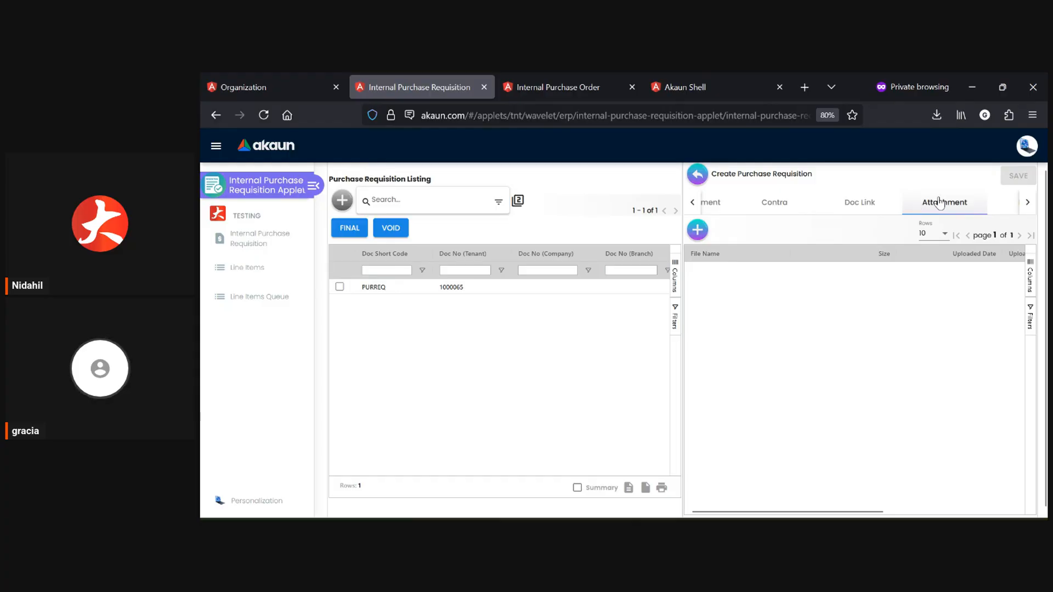
{"action": "left_click", "coordinate": [1011, 209]}
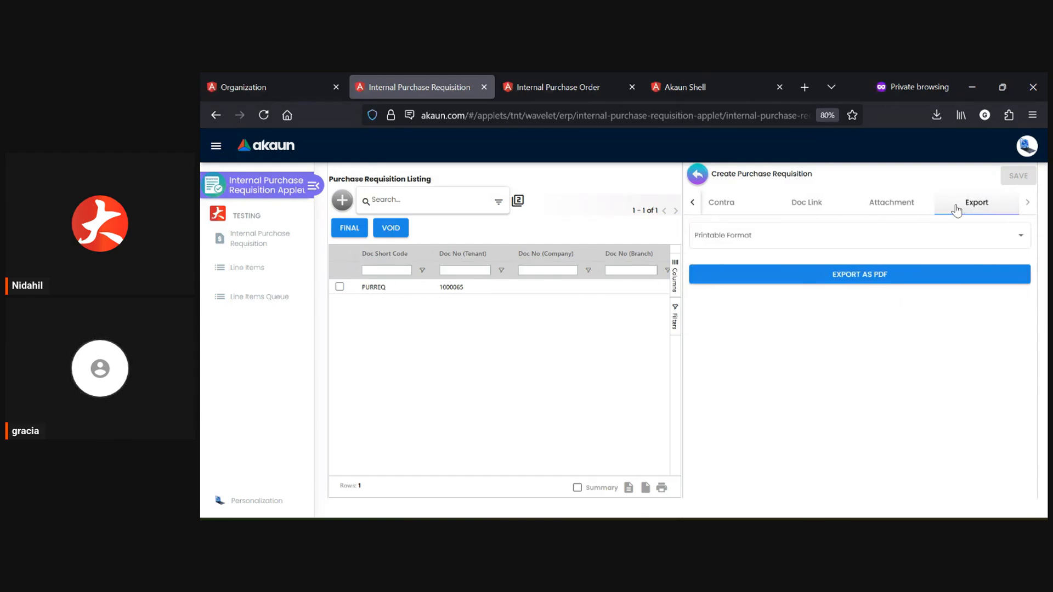
Leave the new requisition unsaved and open the existing draft requisition to review its posting status, main details and account entity.
{"action": "left_click", "coordinate": [697, 175]}
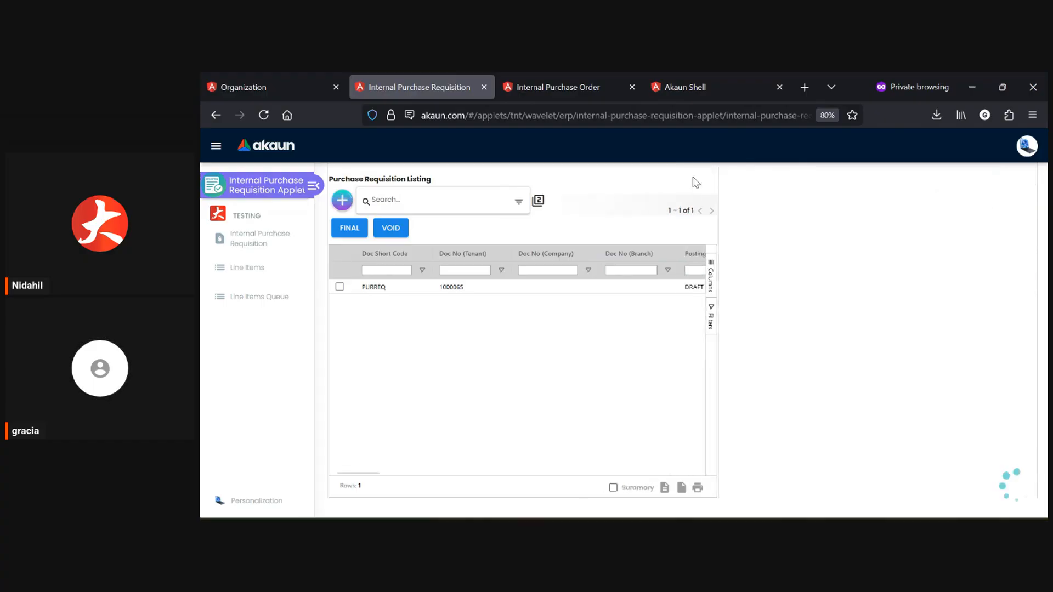
{"action": "left_click", "coordinate": [591, 292]}
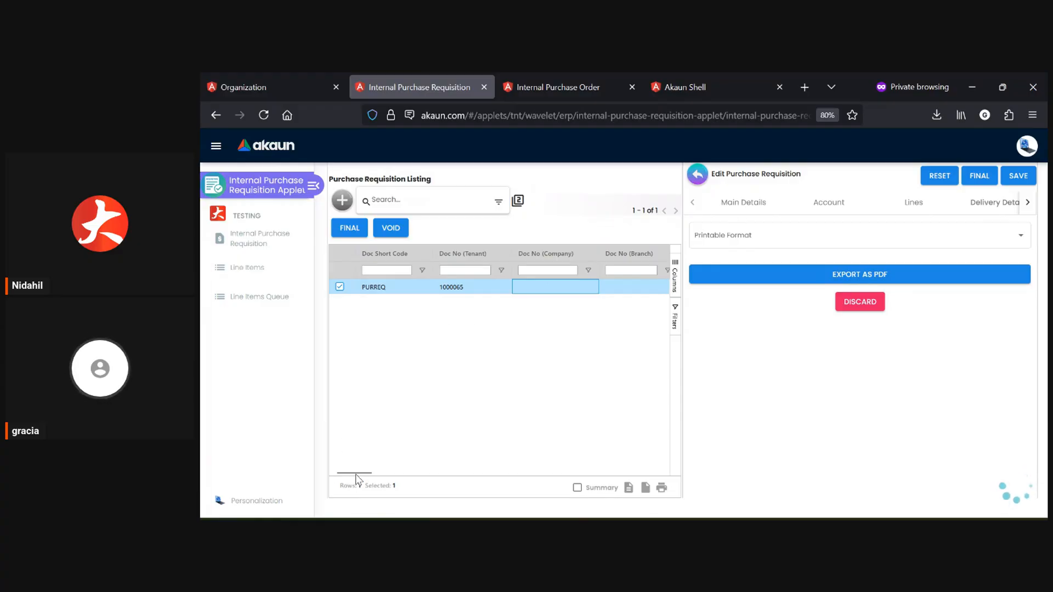
{"action": "left_click", "coordinate": [738, 206]}
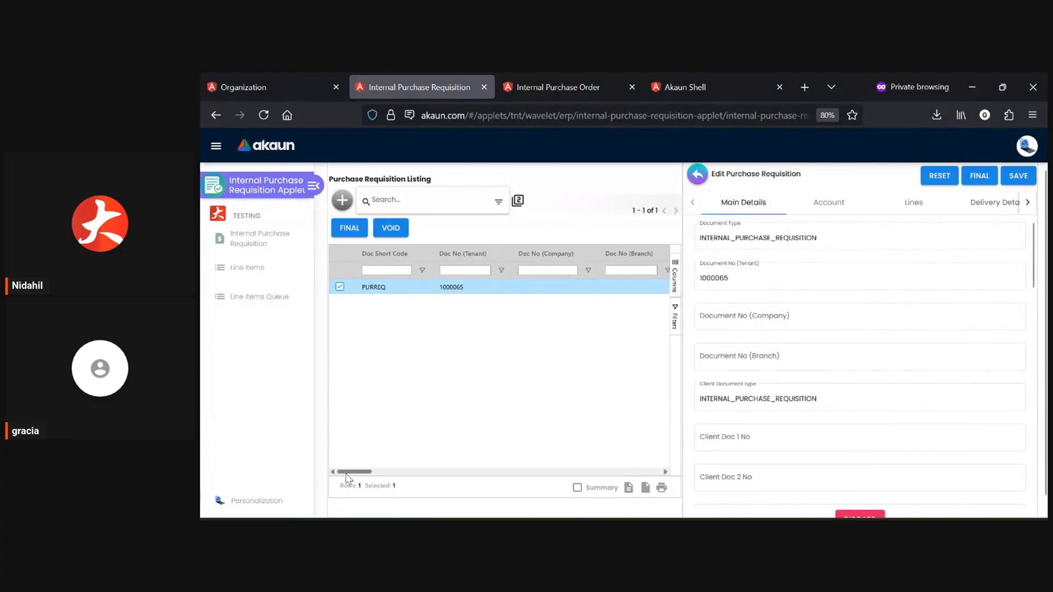
{"action": "left_click_drag", "start_coordinate": [348, 474], "coordinate": [372, 474]}
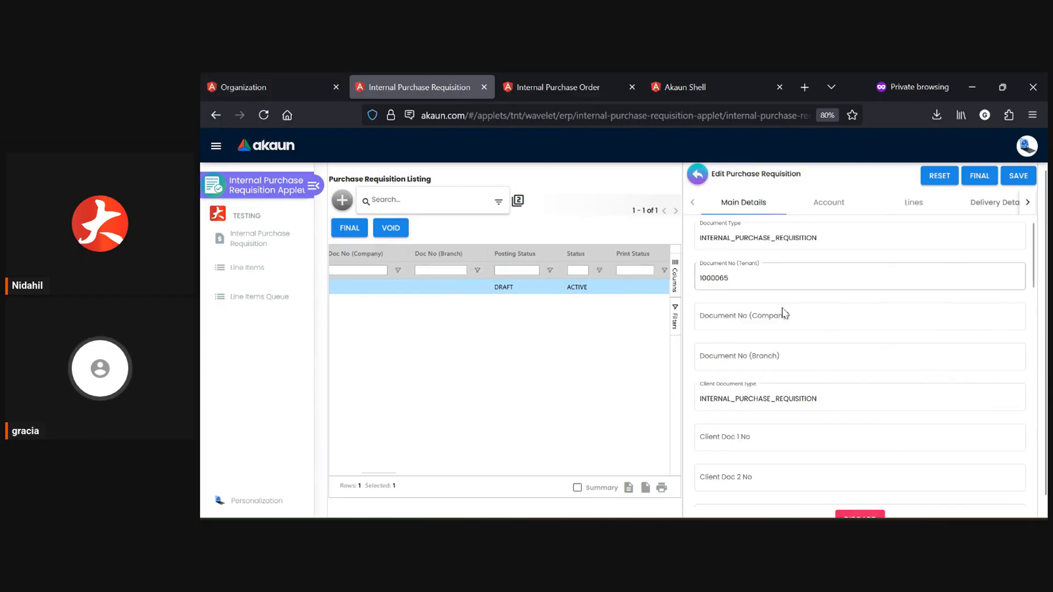
{"action": "scroll", "coordinate": [784, 316], "scroll_direction": "down", "scroll_amount": 10}
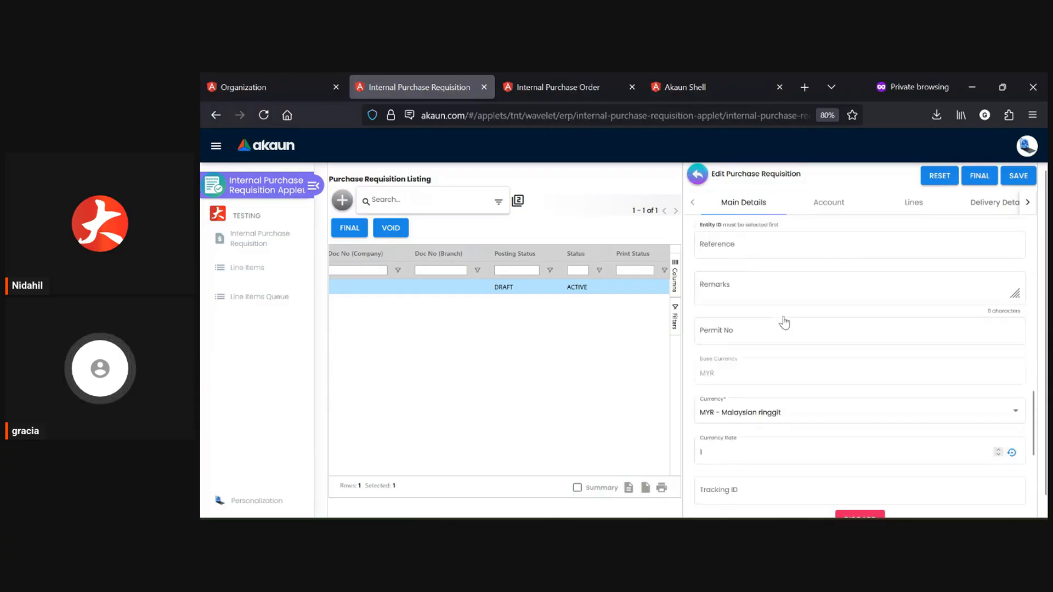
{"action": "scroll", "coordinate": [785, 324], "scroll_direction": "down", "scroll_amount": 2}
{"action": "left_click", "coordinate": [829, 202]}
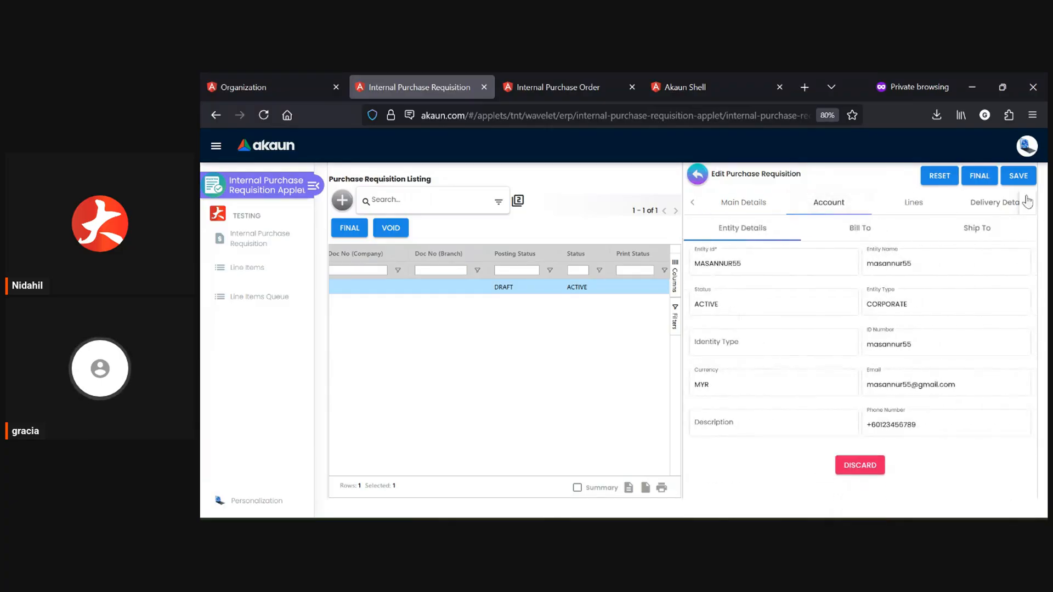
Check the draft requisition's line items and finalize the requisition.
{"action": "left_click", "coordinate": [902, 202]}
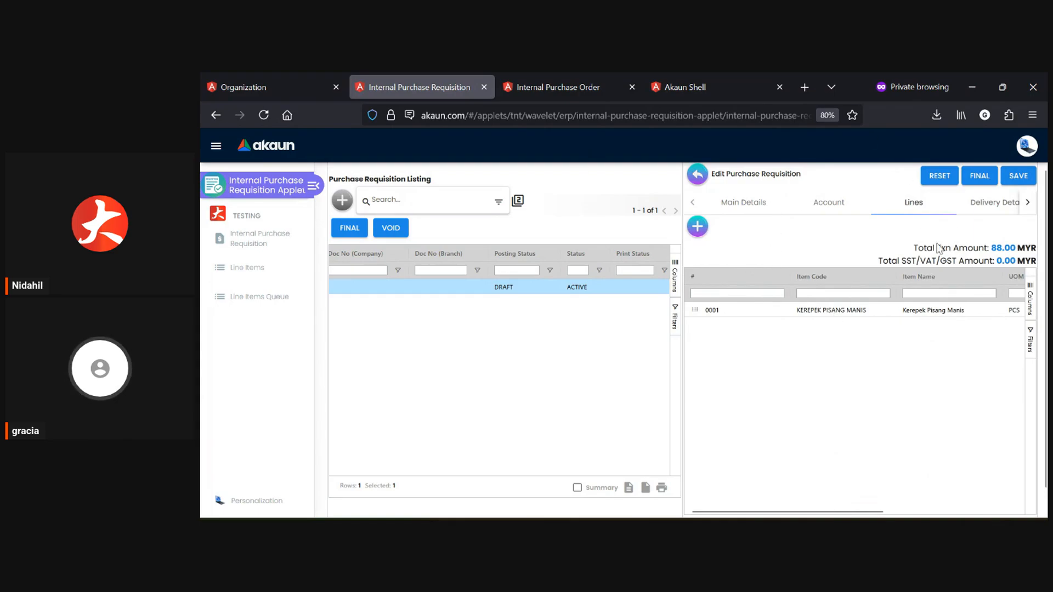
{"action": "left_click", "coordinate": [973, 177]}
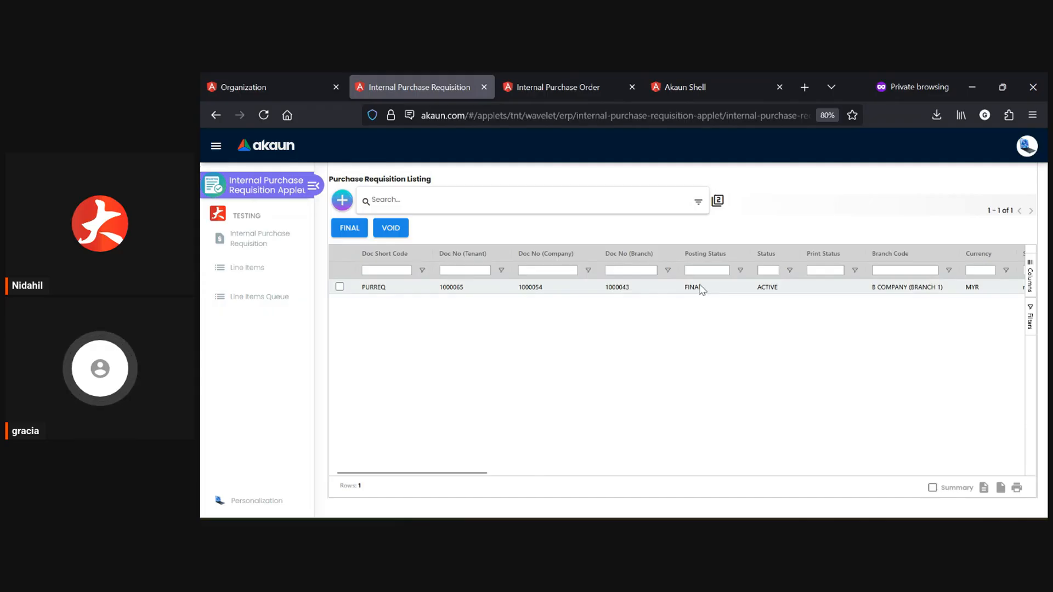
Reopen the finalized requisition from the listing and review its Main Details and Lines sections.
{"action": "left_click", "coordinate": [630, 295]}
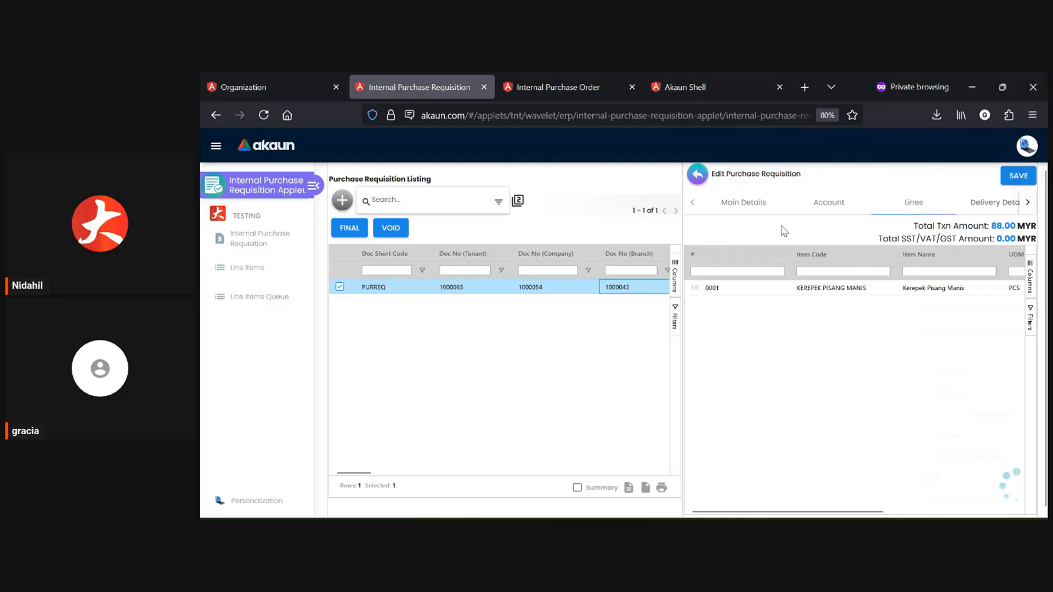
{"action": "left_click", "coordinate": [774, 214]}
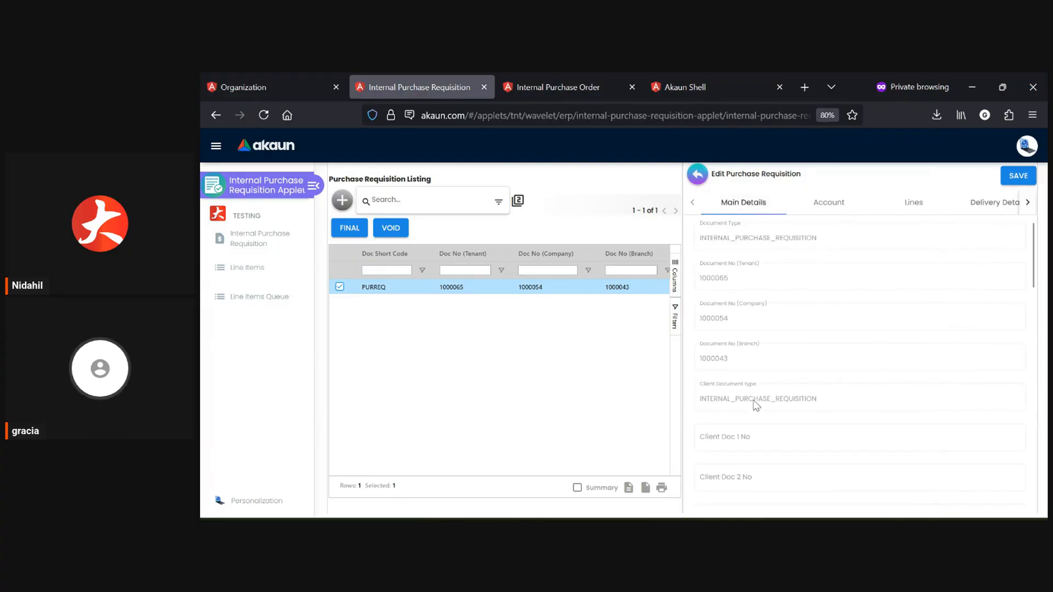
{"action": "scroll", "coordinate": [751, 406], "scroll_direction": "down", "scroll_amount": 7}
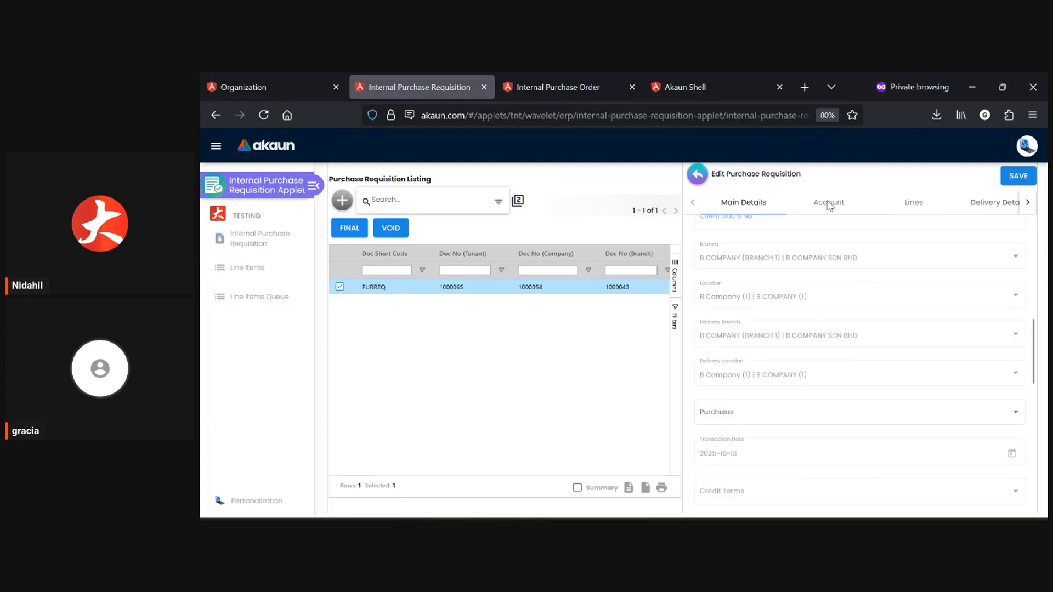
{"action": "left_click", "coordinate": [930, 212]}
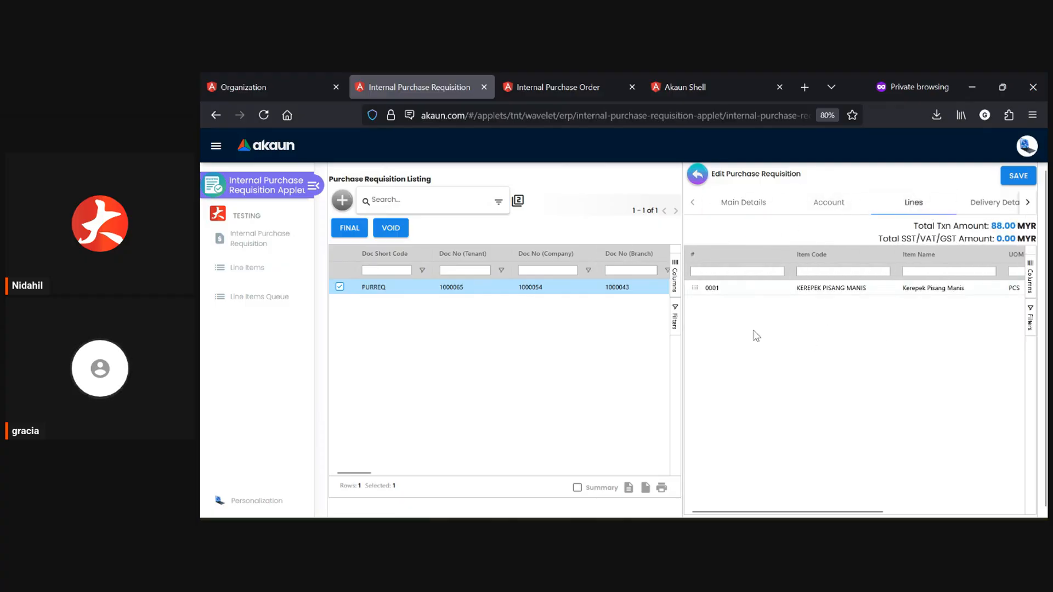
Examine the finalized requisition's Attachment and Export sections, return to the listing and deselect the requisition.
{"action": "left_click", "coordinate": [1026, 204]}
{"action": "left_click", "coordinate": [1024, 207]}
{"action": "left_click", "coordinate": [1026, 204]}
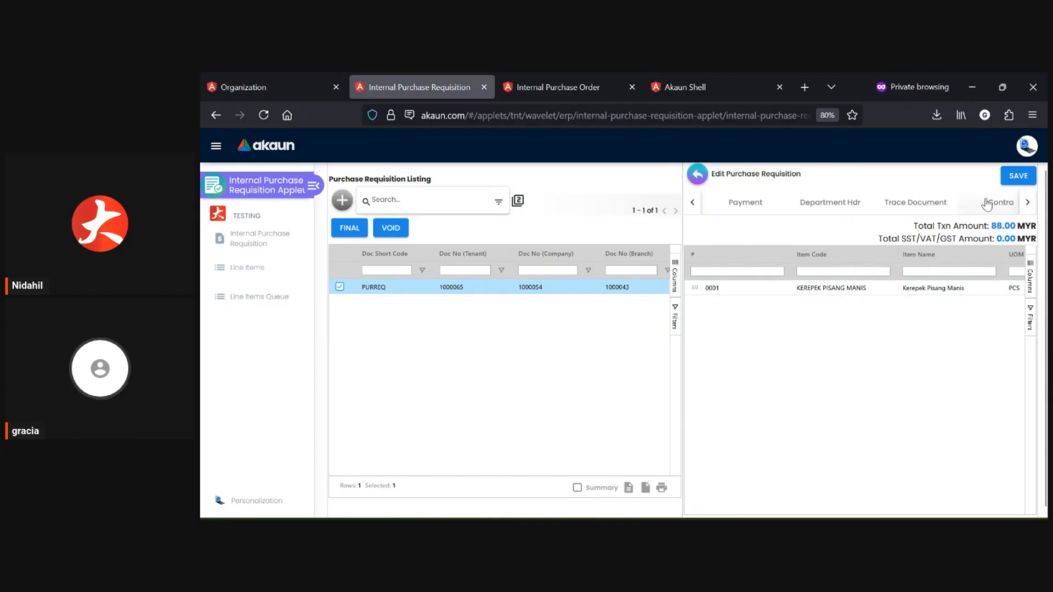
{"action": "left_click", "coordinate": [1025, 205]}
{"action": "left_click", "coordinate": [1024, 205]}
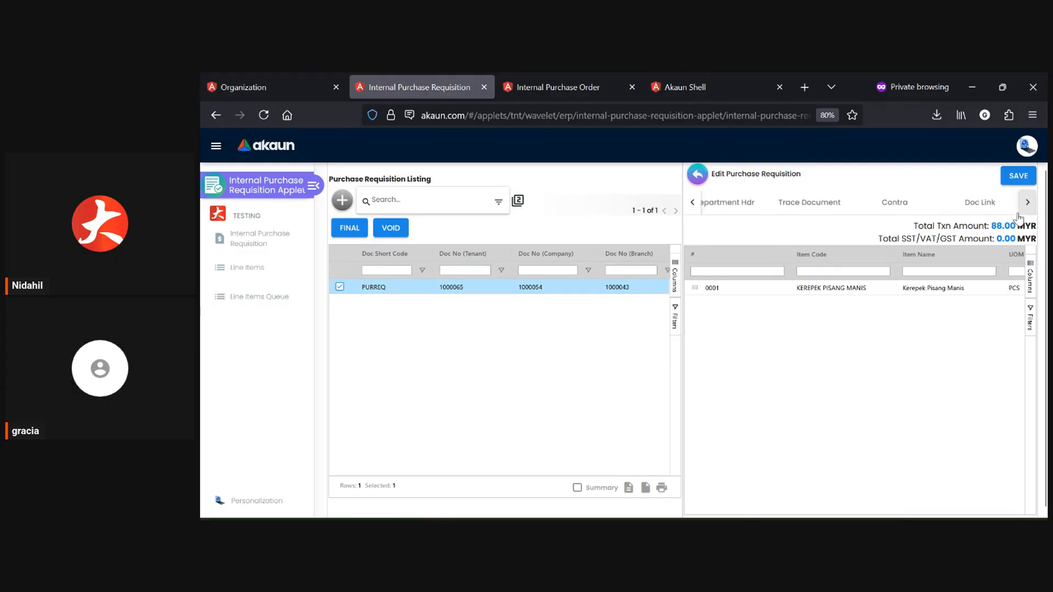
{"action": "left_click", "coordinate": [1027, 203]}
{"action": "left_click", "coordinate": [859, 200]}
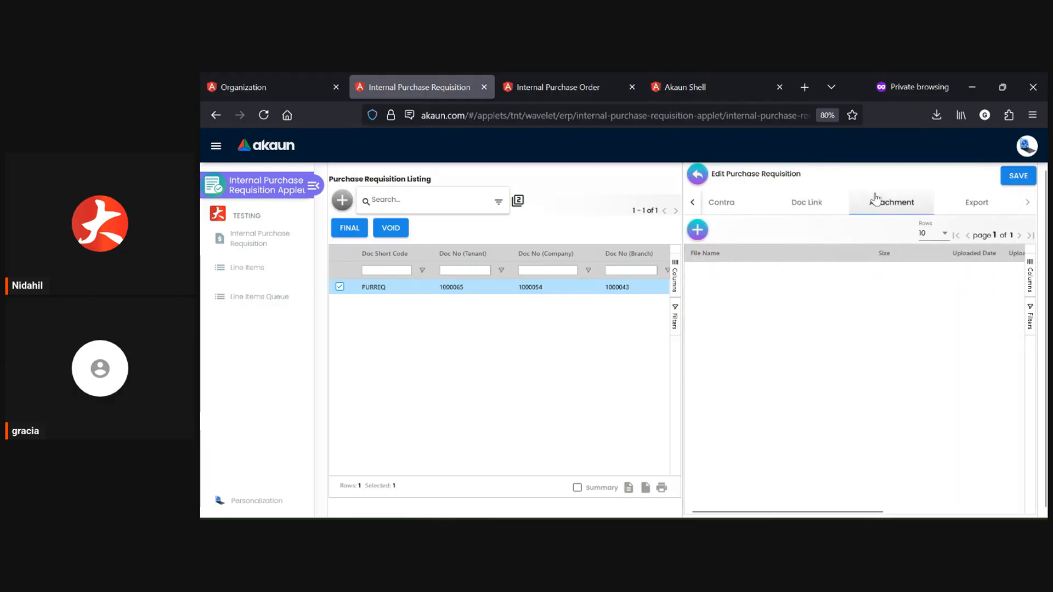
{"action": "left_click", "coordinate": [982, 206]}
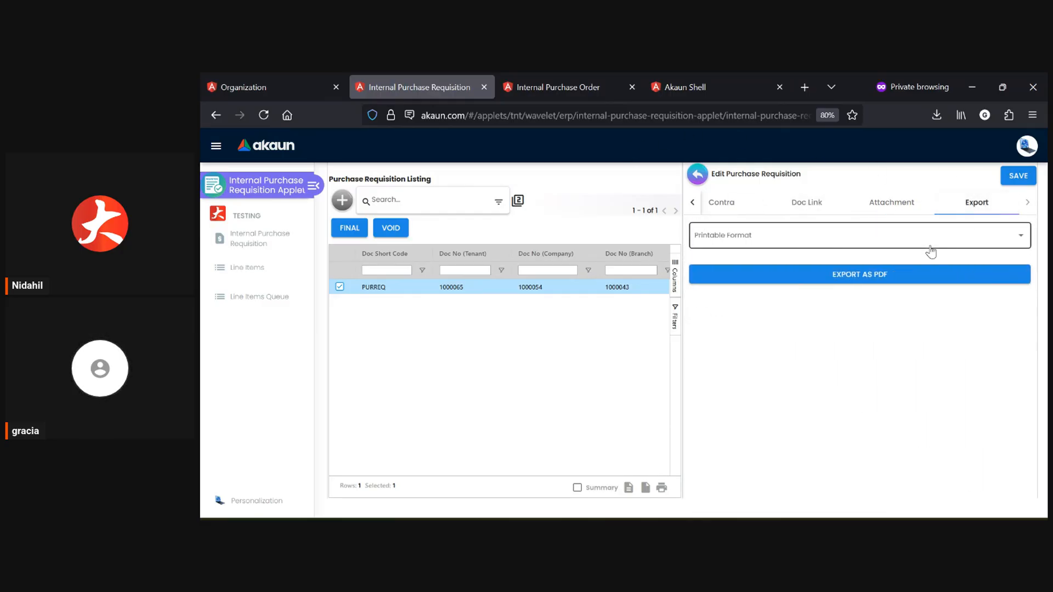
{"action": "left_click", "coordinate": [695, 175]}
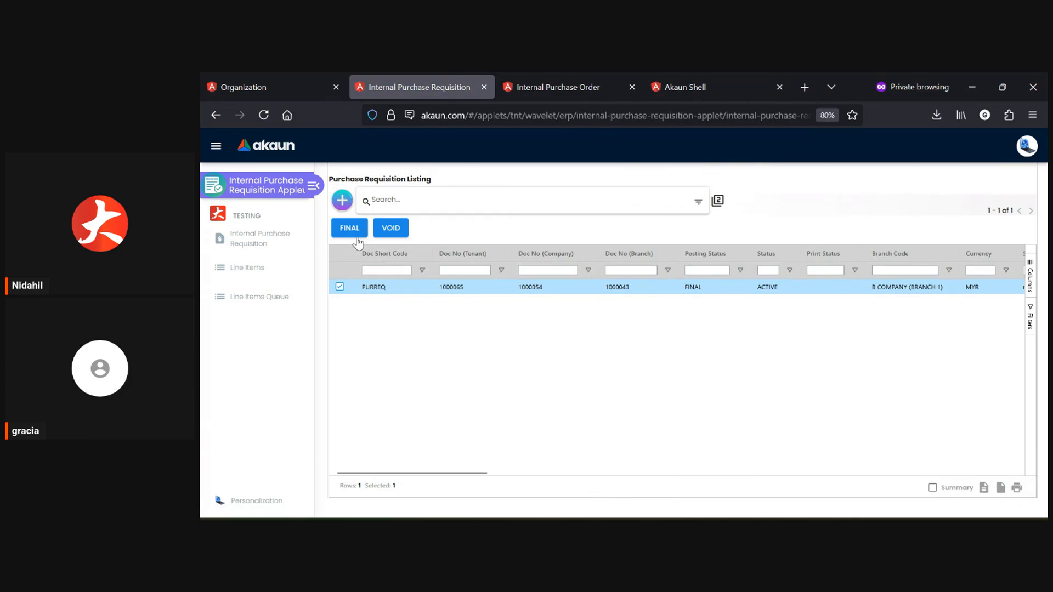
{"action": "left_click", "coordinate": [339, 288]}
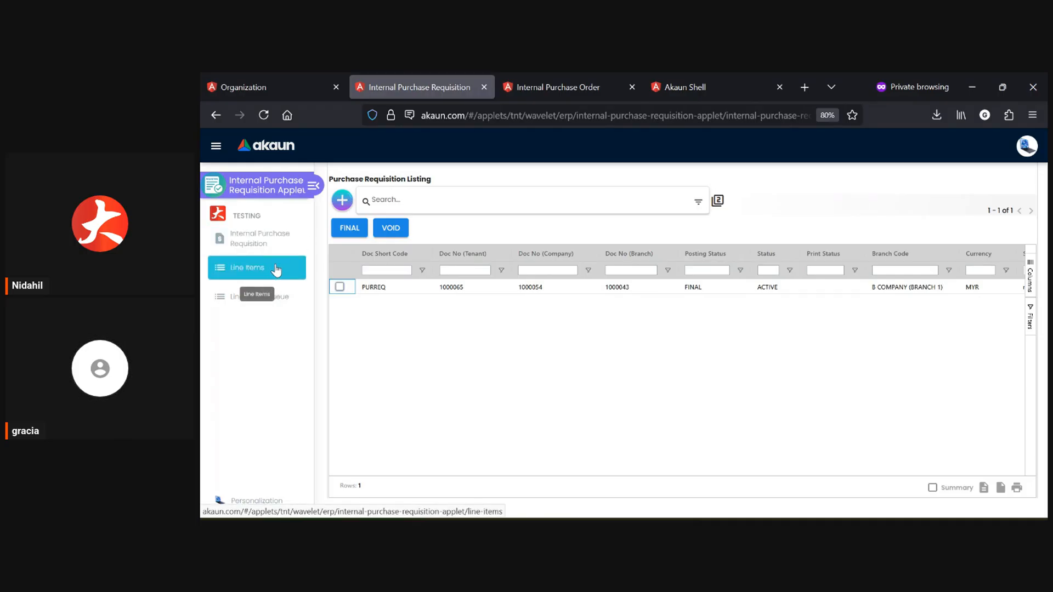
Review the Line Items listing and open the Line Items Queue.
{"action": "left_click", "coordinate": [276, 269]}
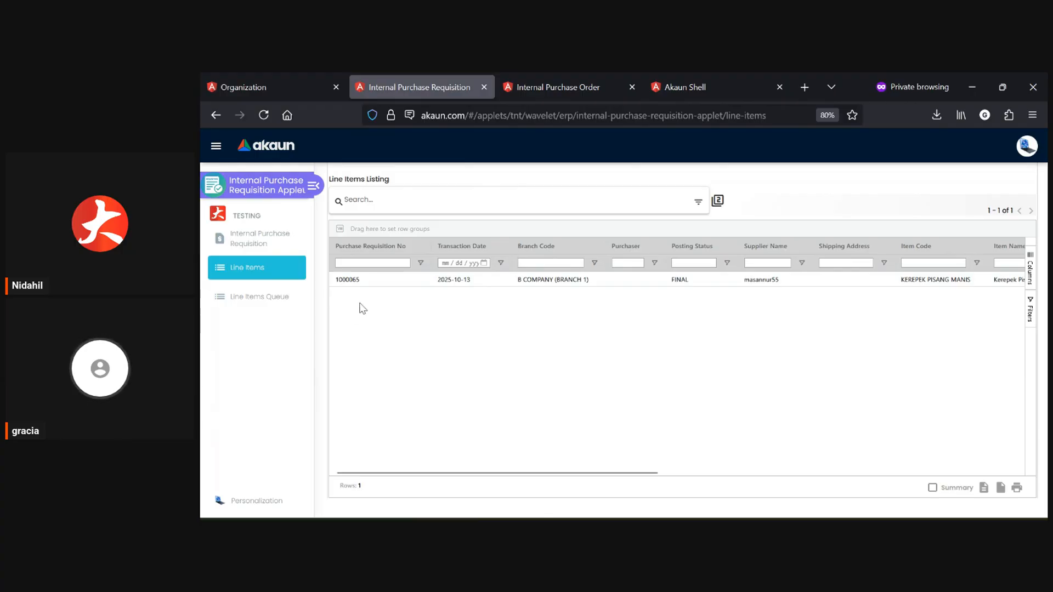
{"action": "left_click", "coordinate": [280, 297]}
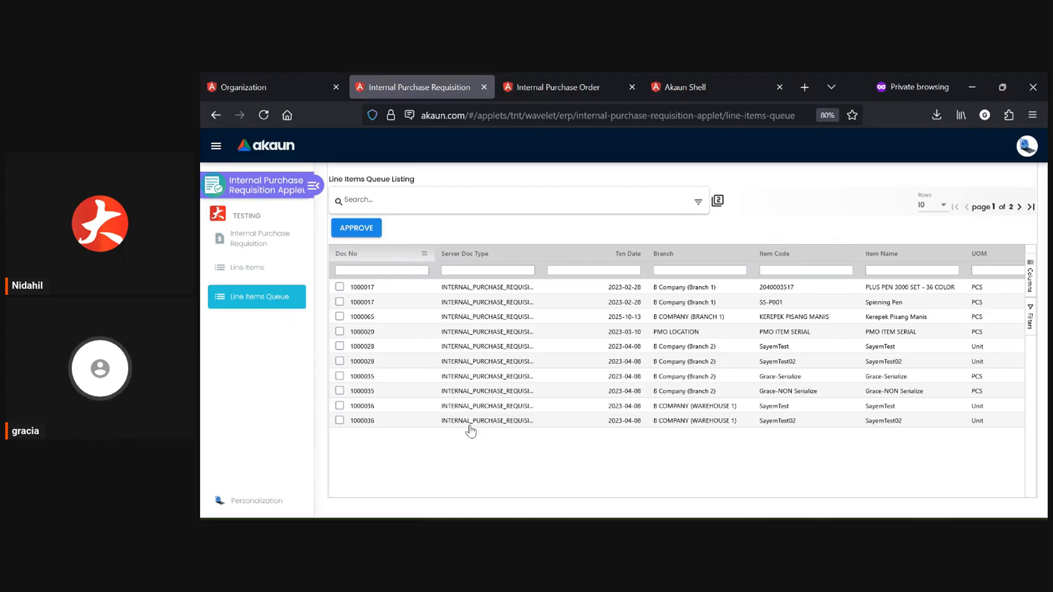
Select the PLUS PEN 3000 SET - 36 COLOR and Spinning Pen queue lines, examine the quantity columns, and deselect Spinning Pen.
{"action": "left_click", "coordinate": [340, 287]}
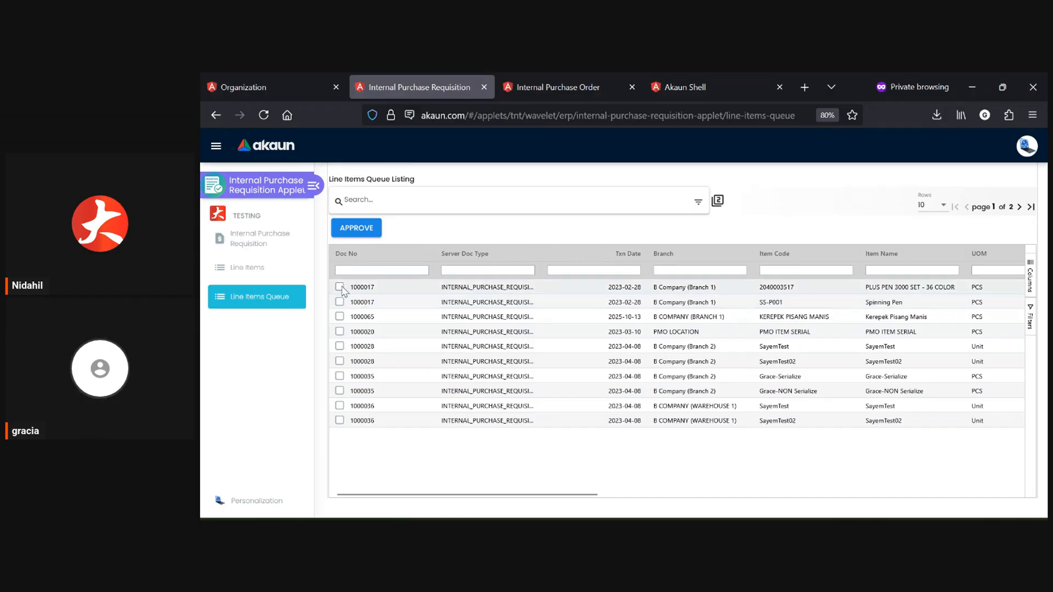
{"action": "left_click", "coordinate": [340, 302]}
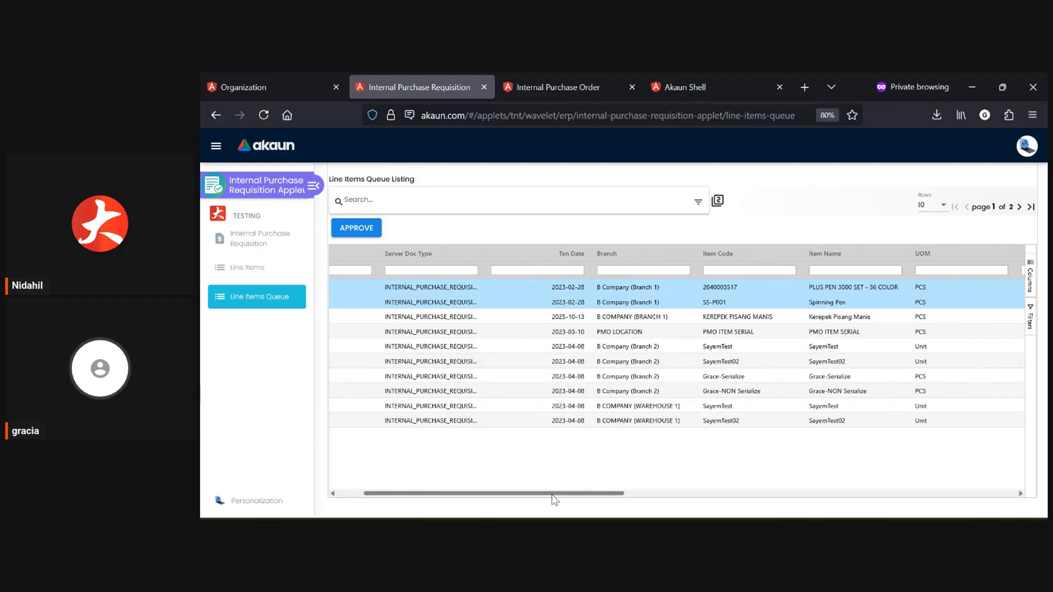
{"action": "left_click_drag", "start_coordinate": [553, 496], "coordinate": [781, 505]}
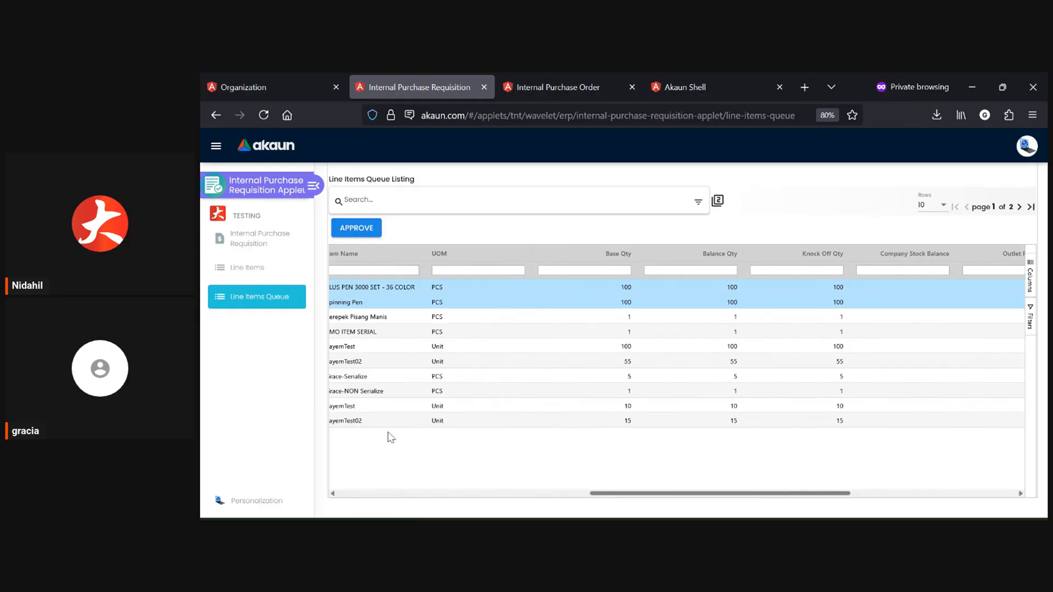
{"action": "left_click_drag", "start_coordinate": [726, 495], "coordinate": [497, 494]}
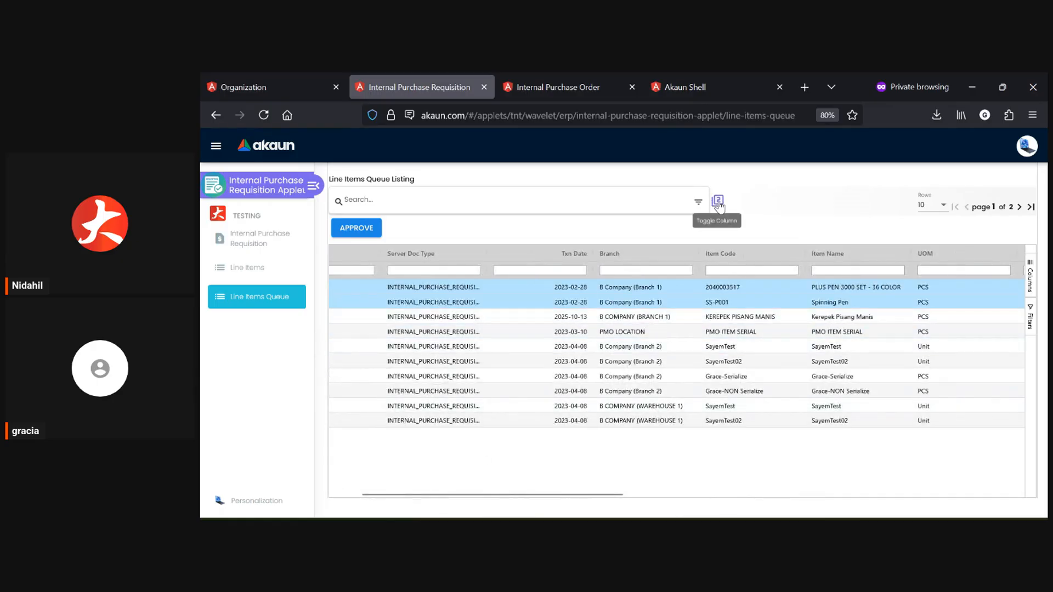
{"action": "left_click", "coordinate": [678, 300]}
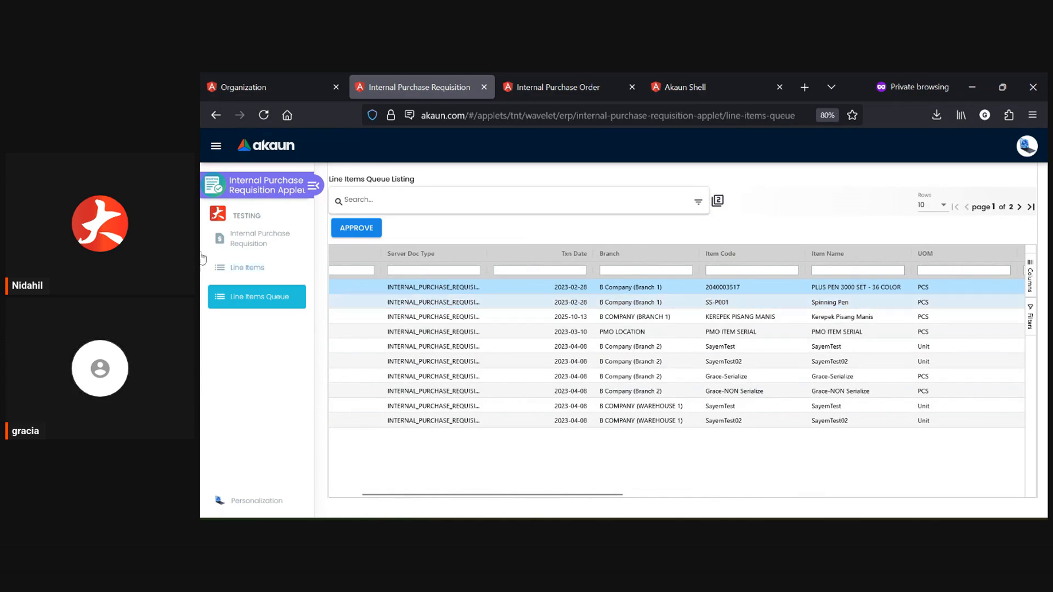
{"action": "left_click", "coordinate": [591, 288]}
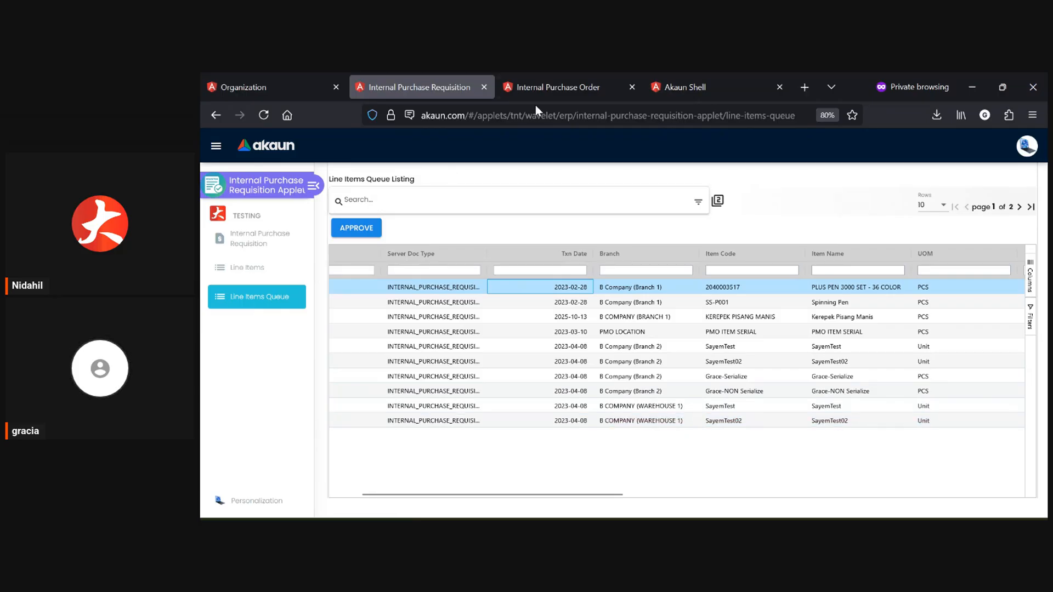
Switch to the Internal Purchase Order applet, collapse its side menu, and view B Company's Knock Off Config in the Organization applet.
{"action": "left_click", "coordinate": [549, 75]}
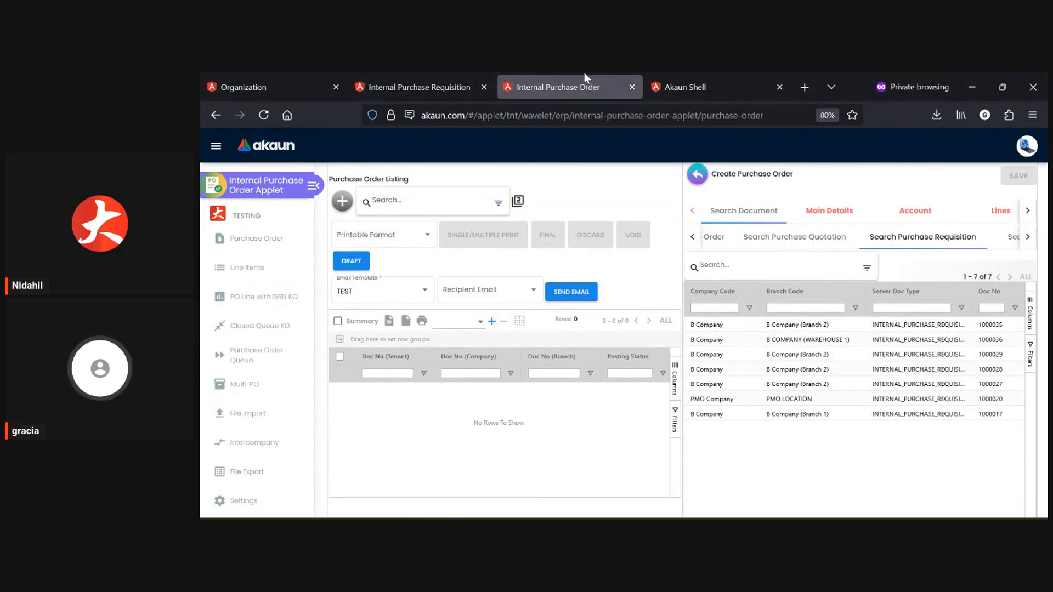
{"action": "left_click", "coordinate": [247, 238]}
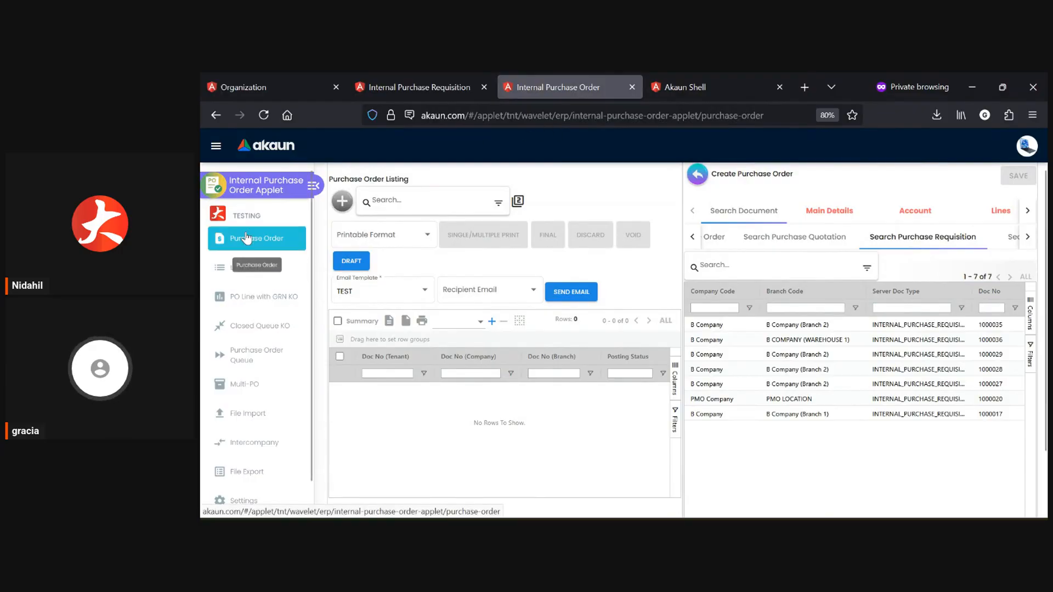
{"action": "left_click", "coordinate": [312, 187]}
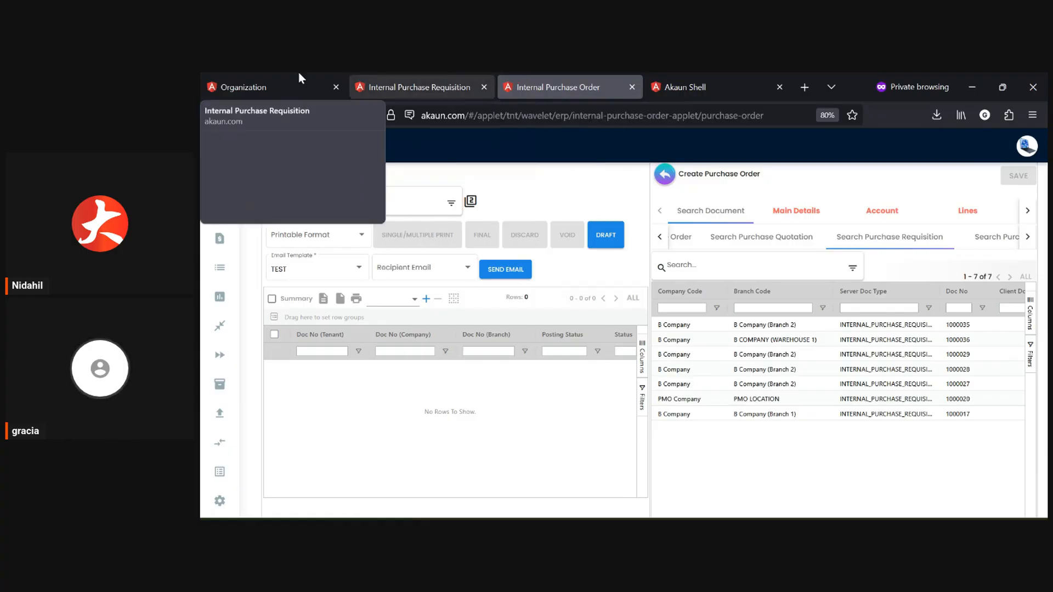
{"action": "left_click", "coordinate": [265, 73]}
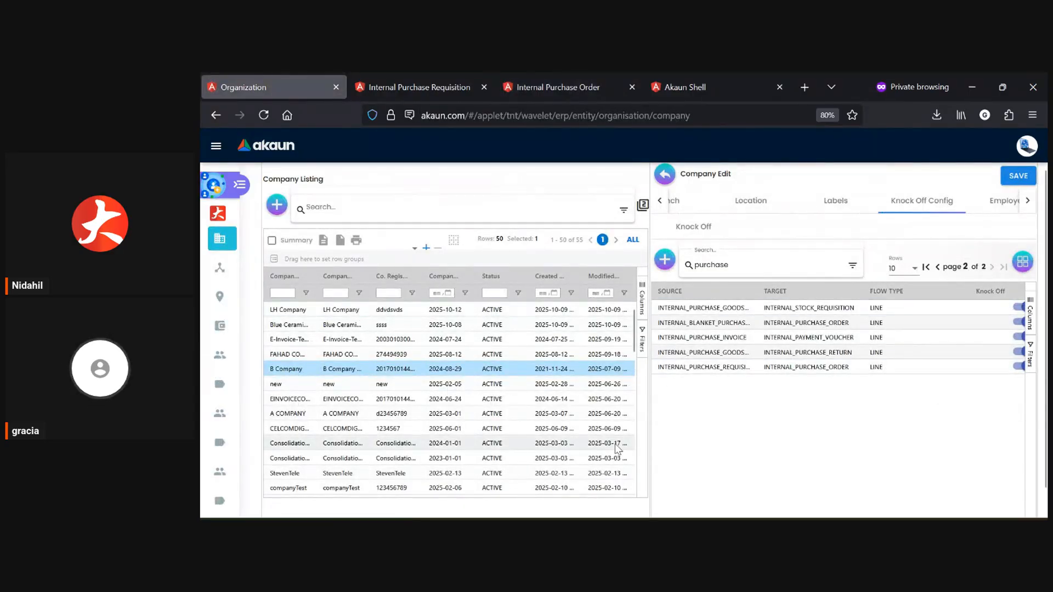
Return to the new purchase order's requisition search and view the line items of the first B Company (Branch 2) requisition.
{"action": "left_click", "coordinate": [577, 95]}
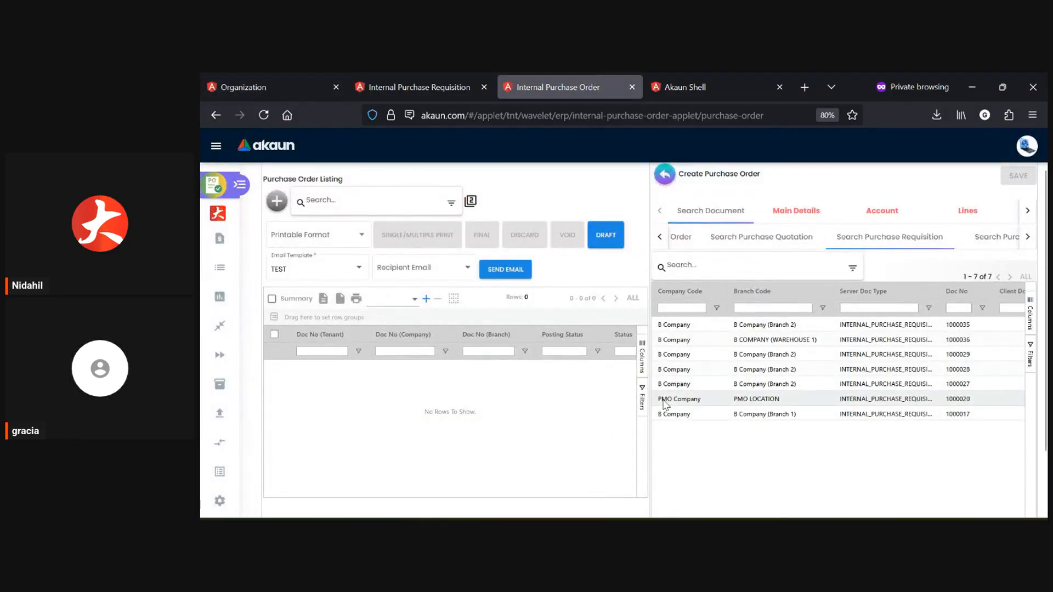
{"action": "left_click", "coordinate": [751, 325]}
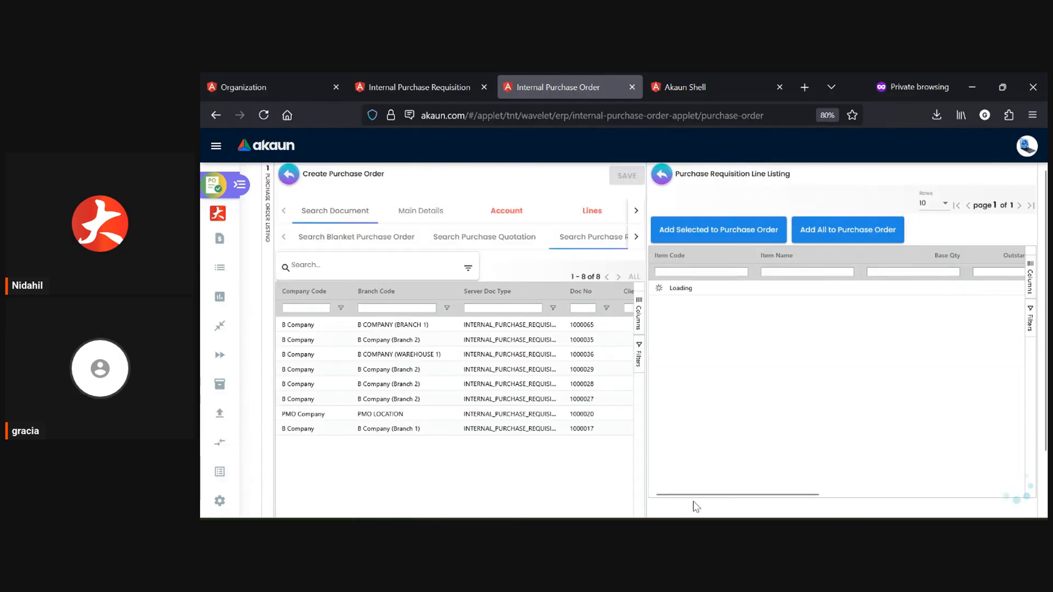
{"action": "left_click_drag", "start_coordinate": [698, 495], "coordinate": [567, 499]}
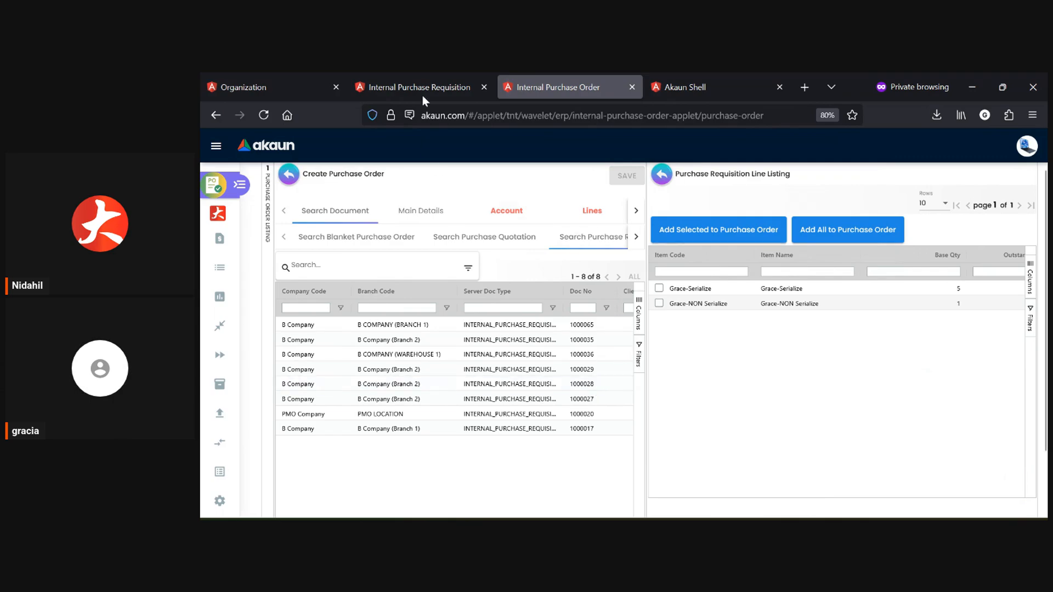
Switch back to the Internal Purchase Requisition applet and go from the queue to the Internal Purchase Requisition page.
{"action": "left_click", "coordinate": [424, 78]}
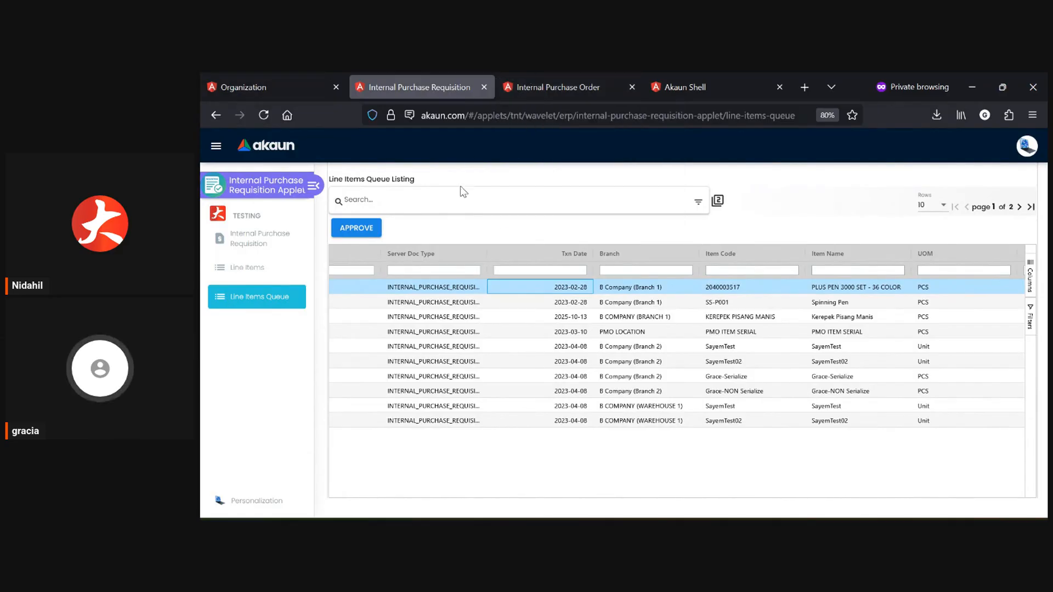
{"action": "left_click", "coordinate": [258, 248]}
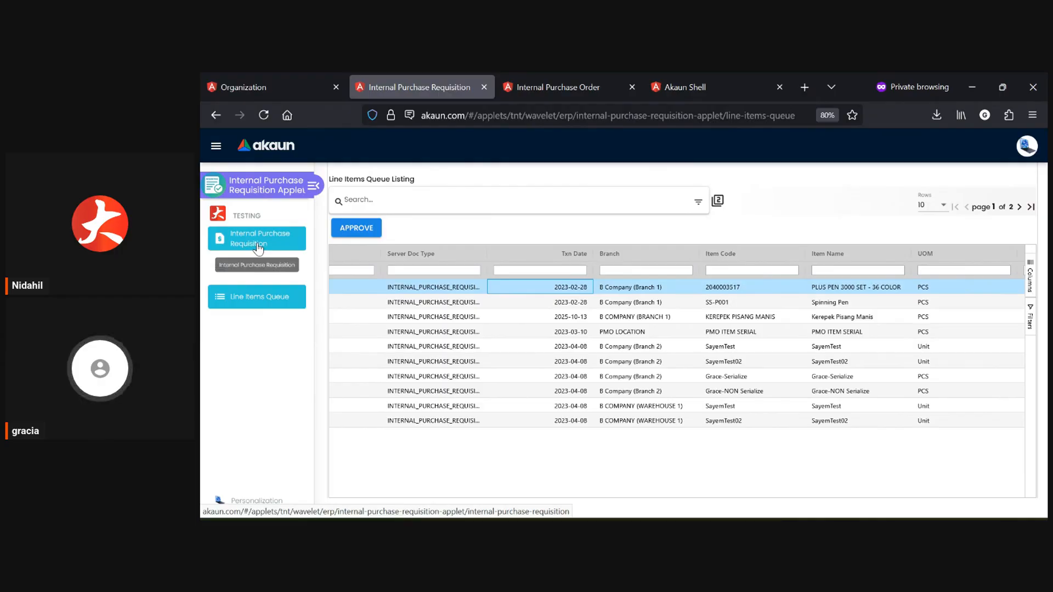
{"action": "left_click", "coordinate": [260, 245]}
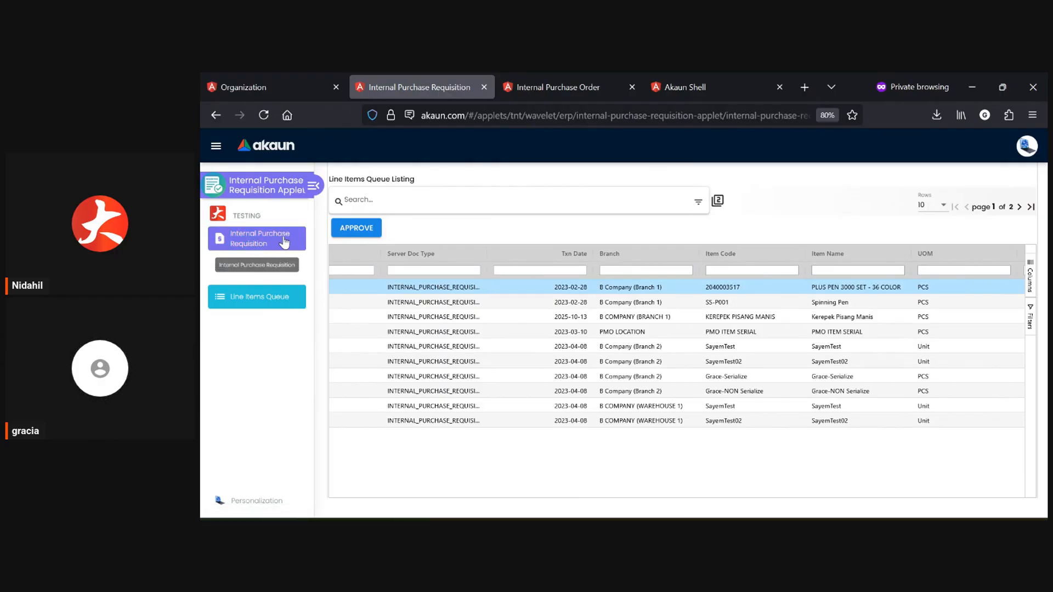